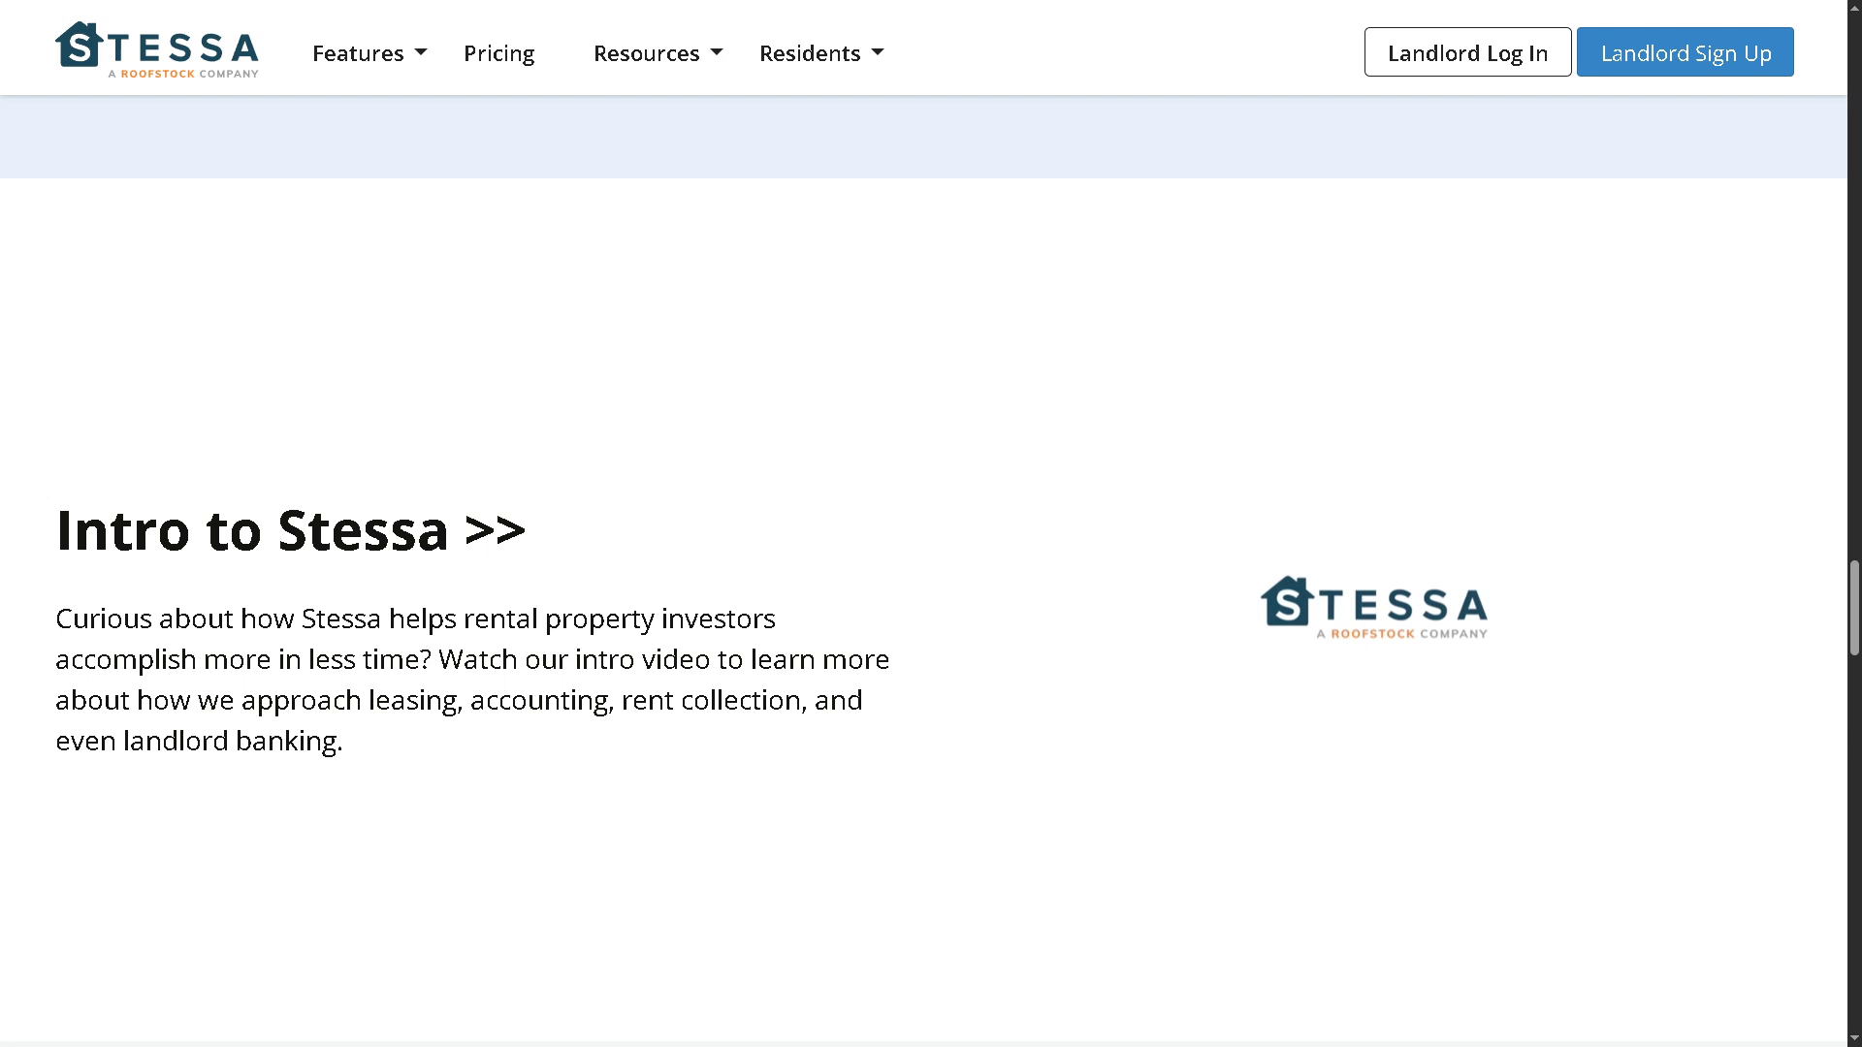
- Zoom in on Stessa's Pricing page to compare the Essentials, Manage and Pro plans
{"action": "key", "text": "ctrl+plus"}
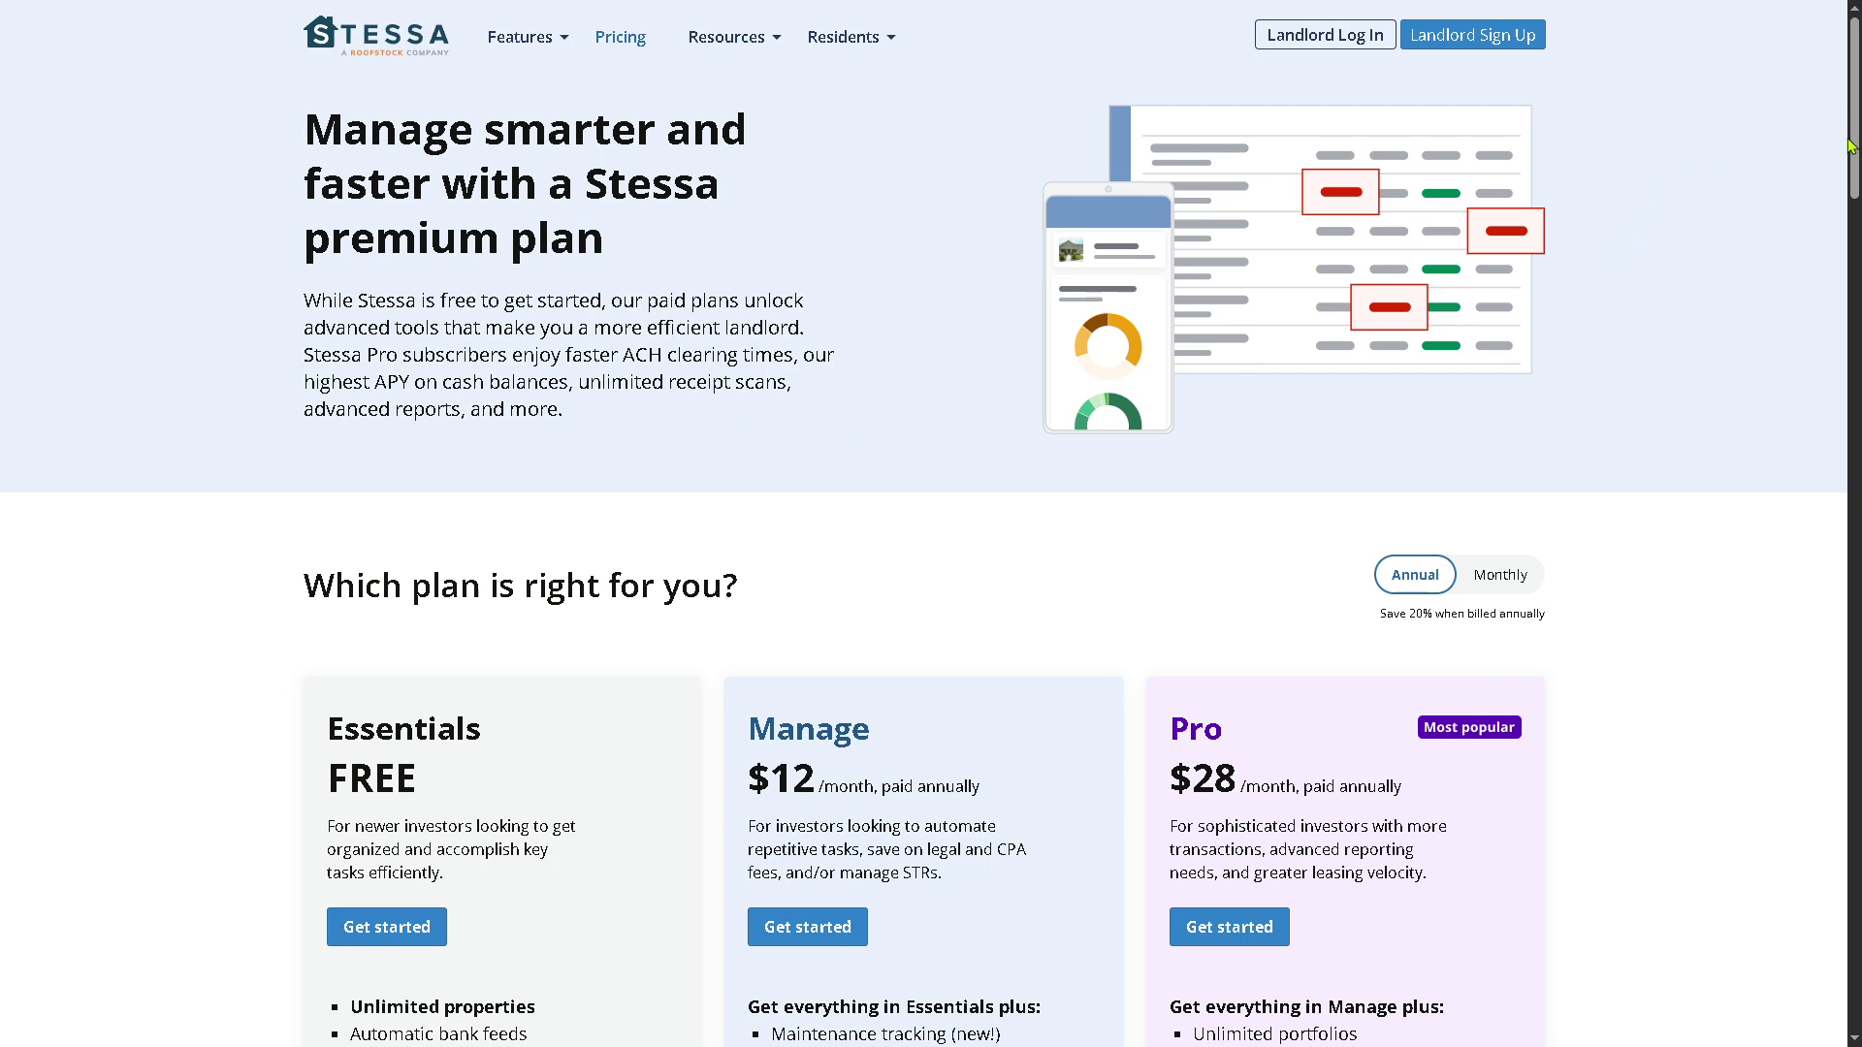
- Scroll down to reveal each plan's features, from Essentials' unlimited properties to Pro's 3.98% APY
{"action": "scroll", "coordinate": [1845, 138], "scroll_direction": "down", "scroll_amount": 3}
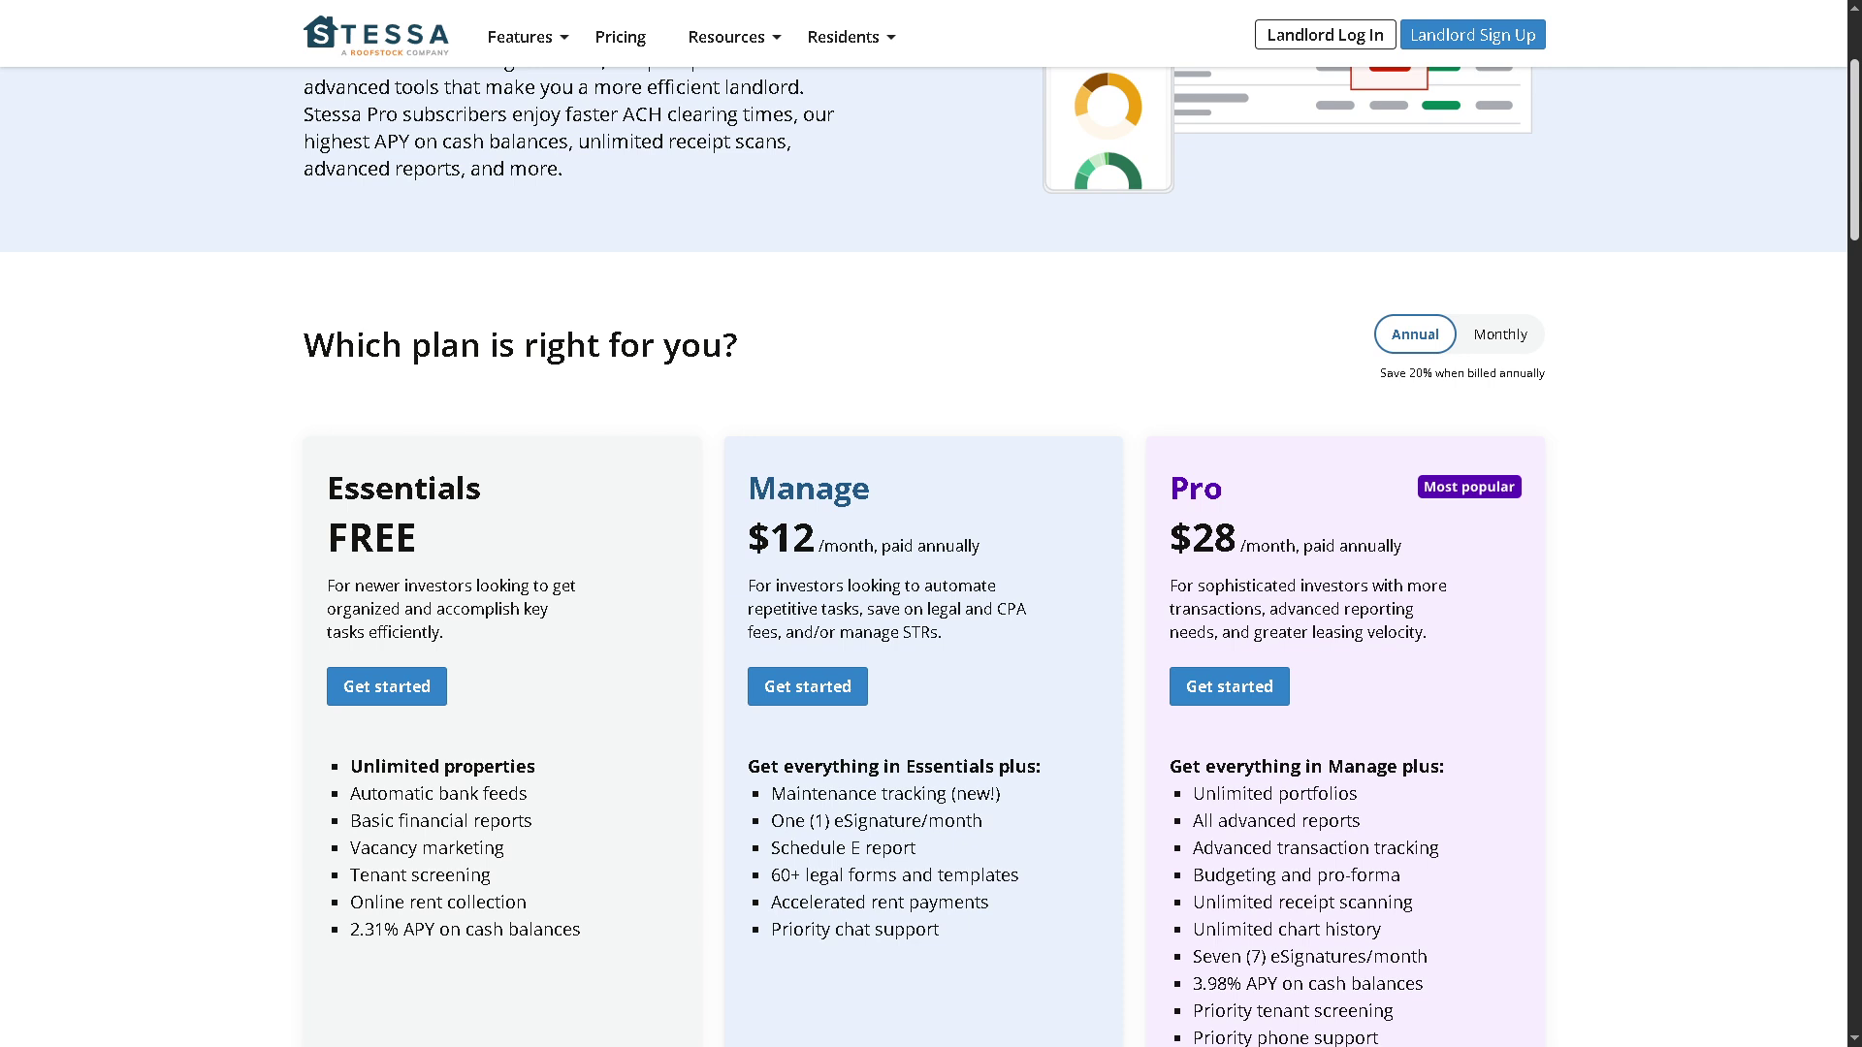
{"action": "scroll", "coordinate": [1014, 327], "scroll_direction": "down", "scroll_amount": 2}
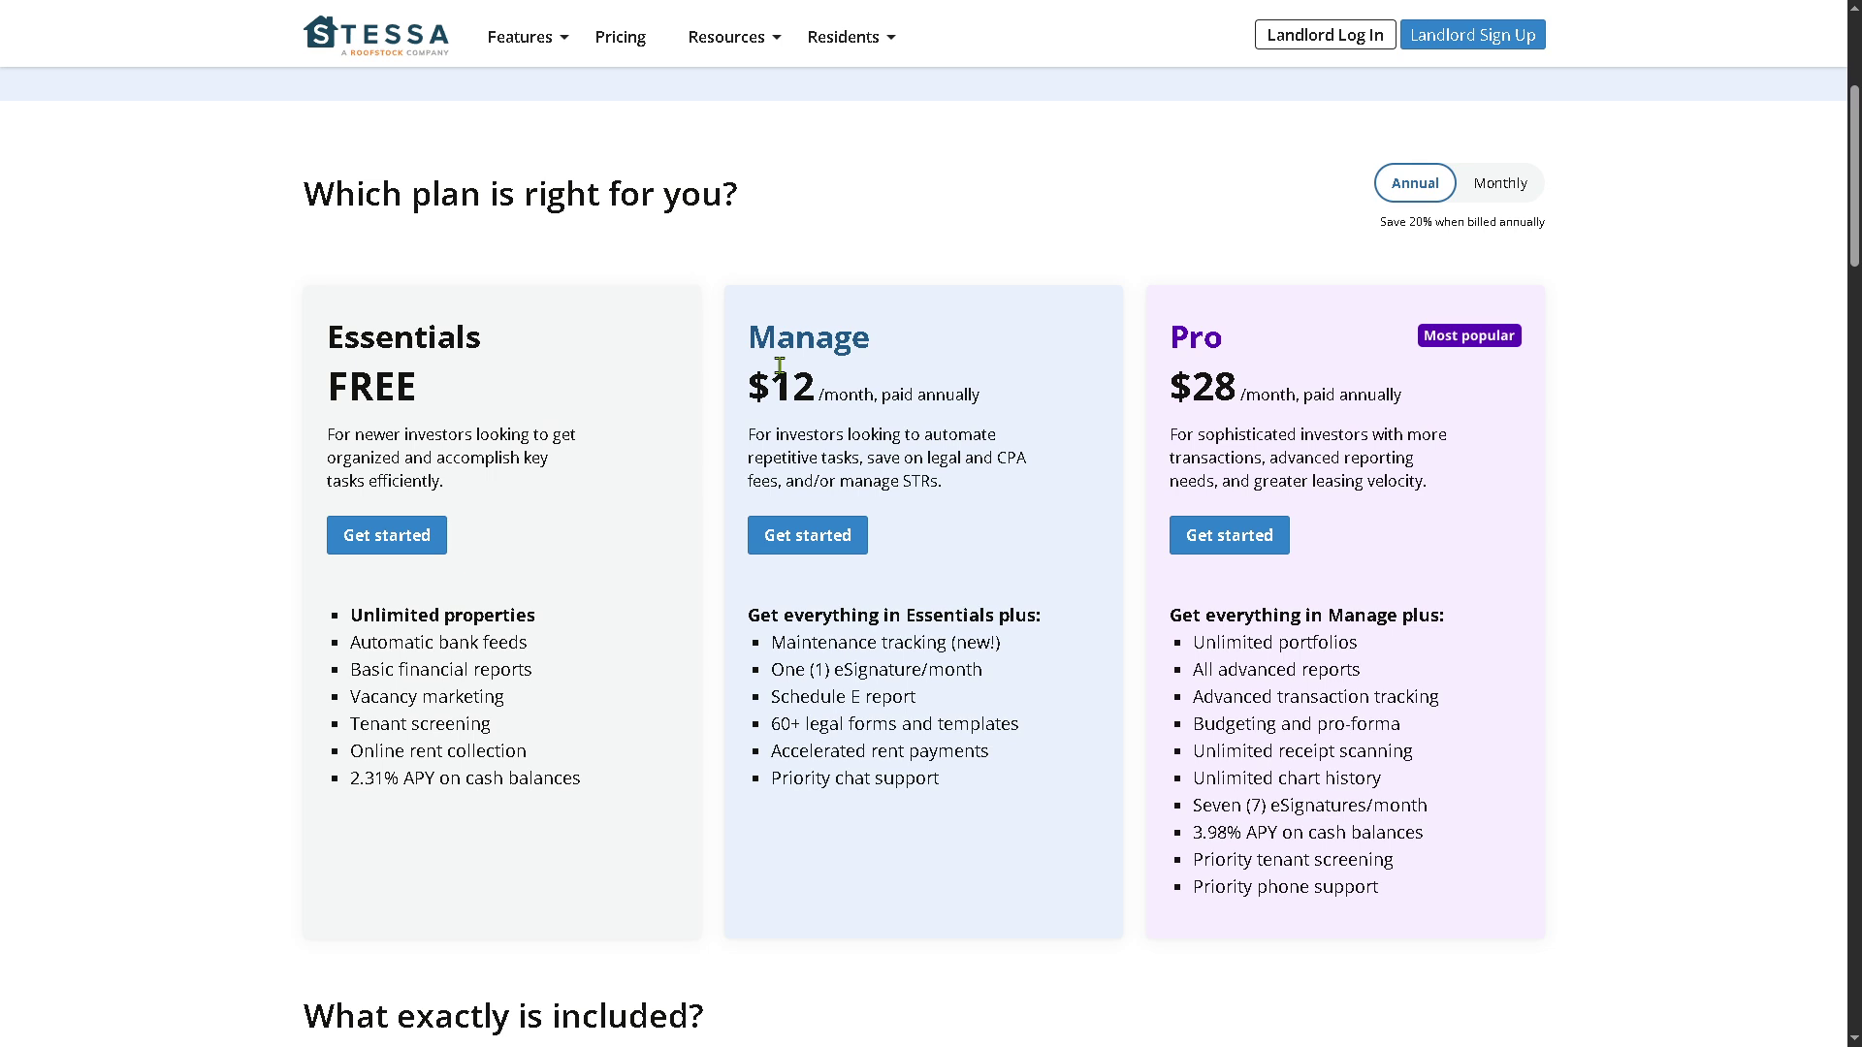
- Choose Get started under Essentials FREE and reach the empty landlord Dashboard
{"action": "left_click", "coordinate": [416, 542]}
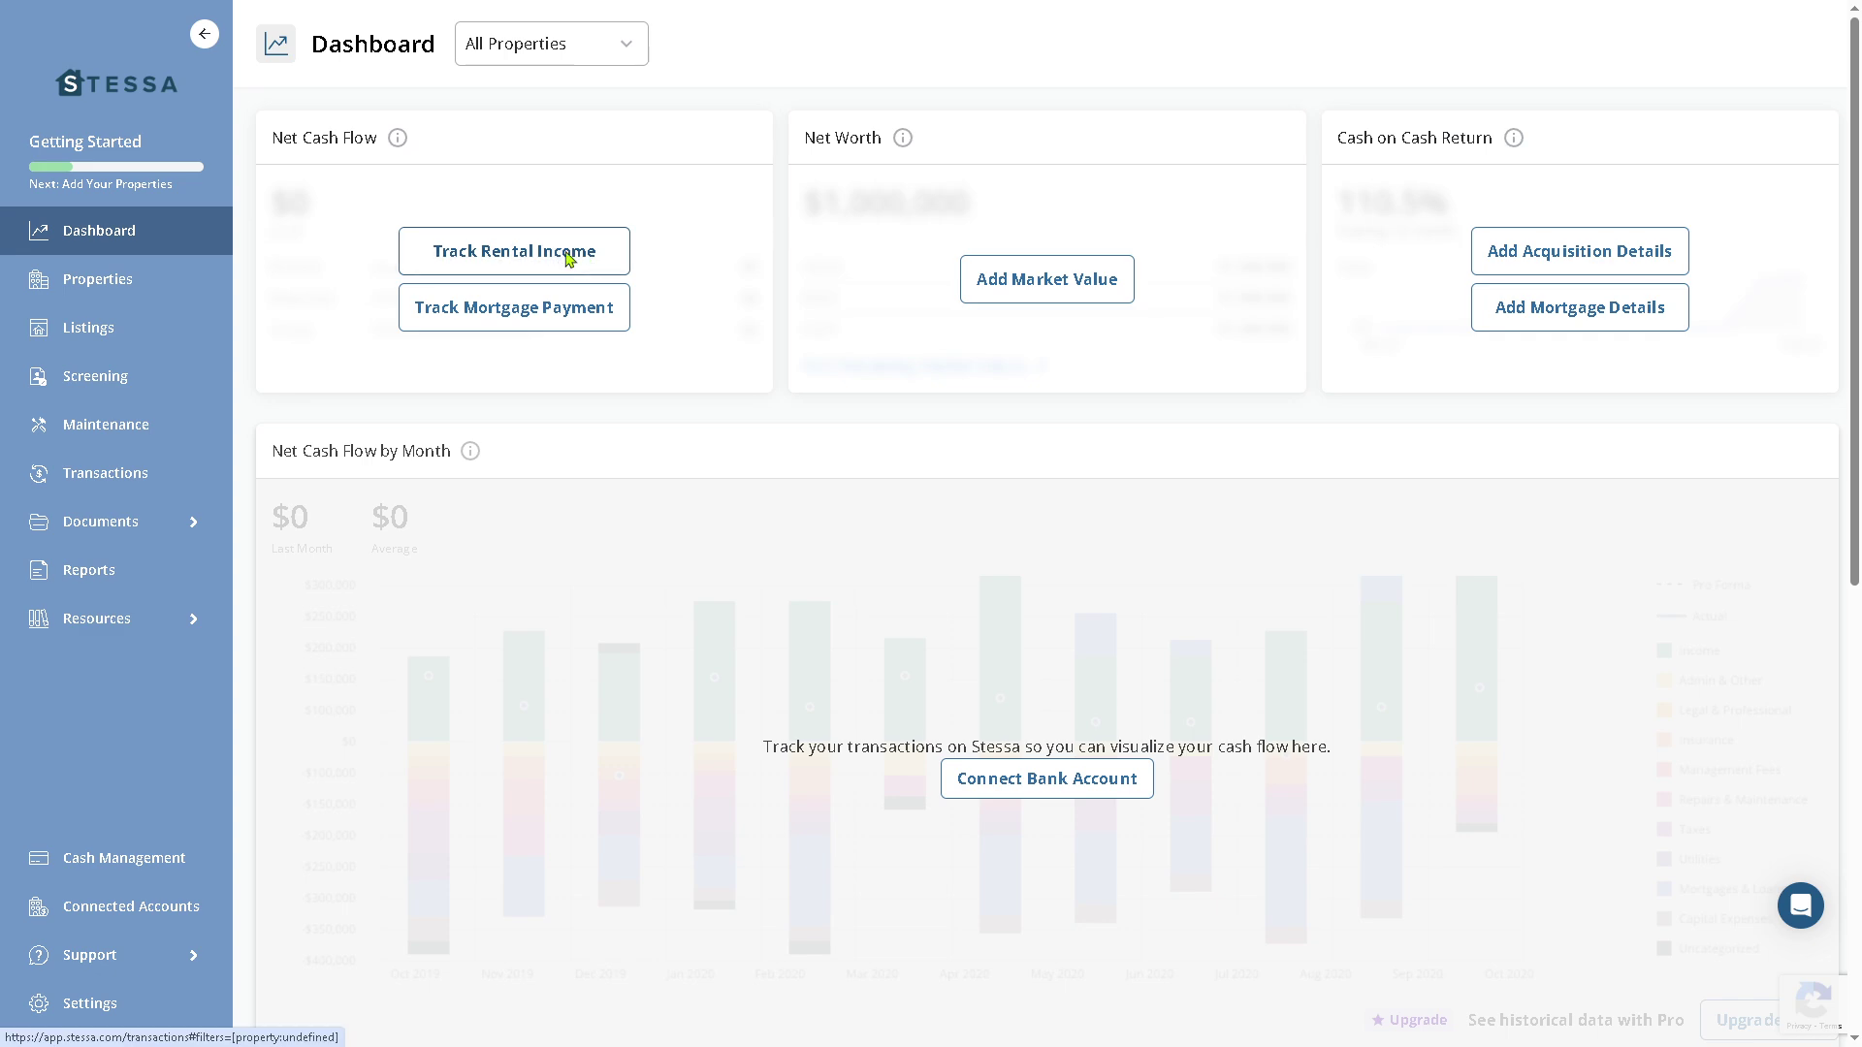
- From Track Rental Income, open the Add Transaction panel and close it, leaving 0 transactions
{"action": "left_click", "coordinate": [567, 255]}
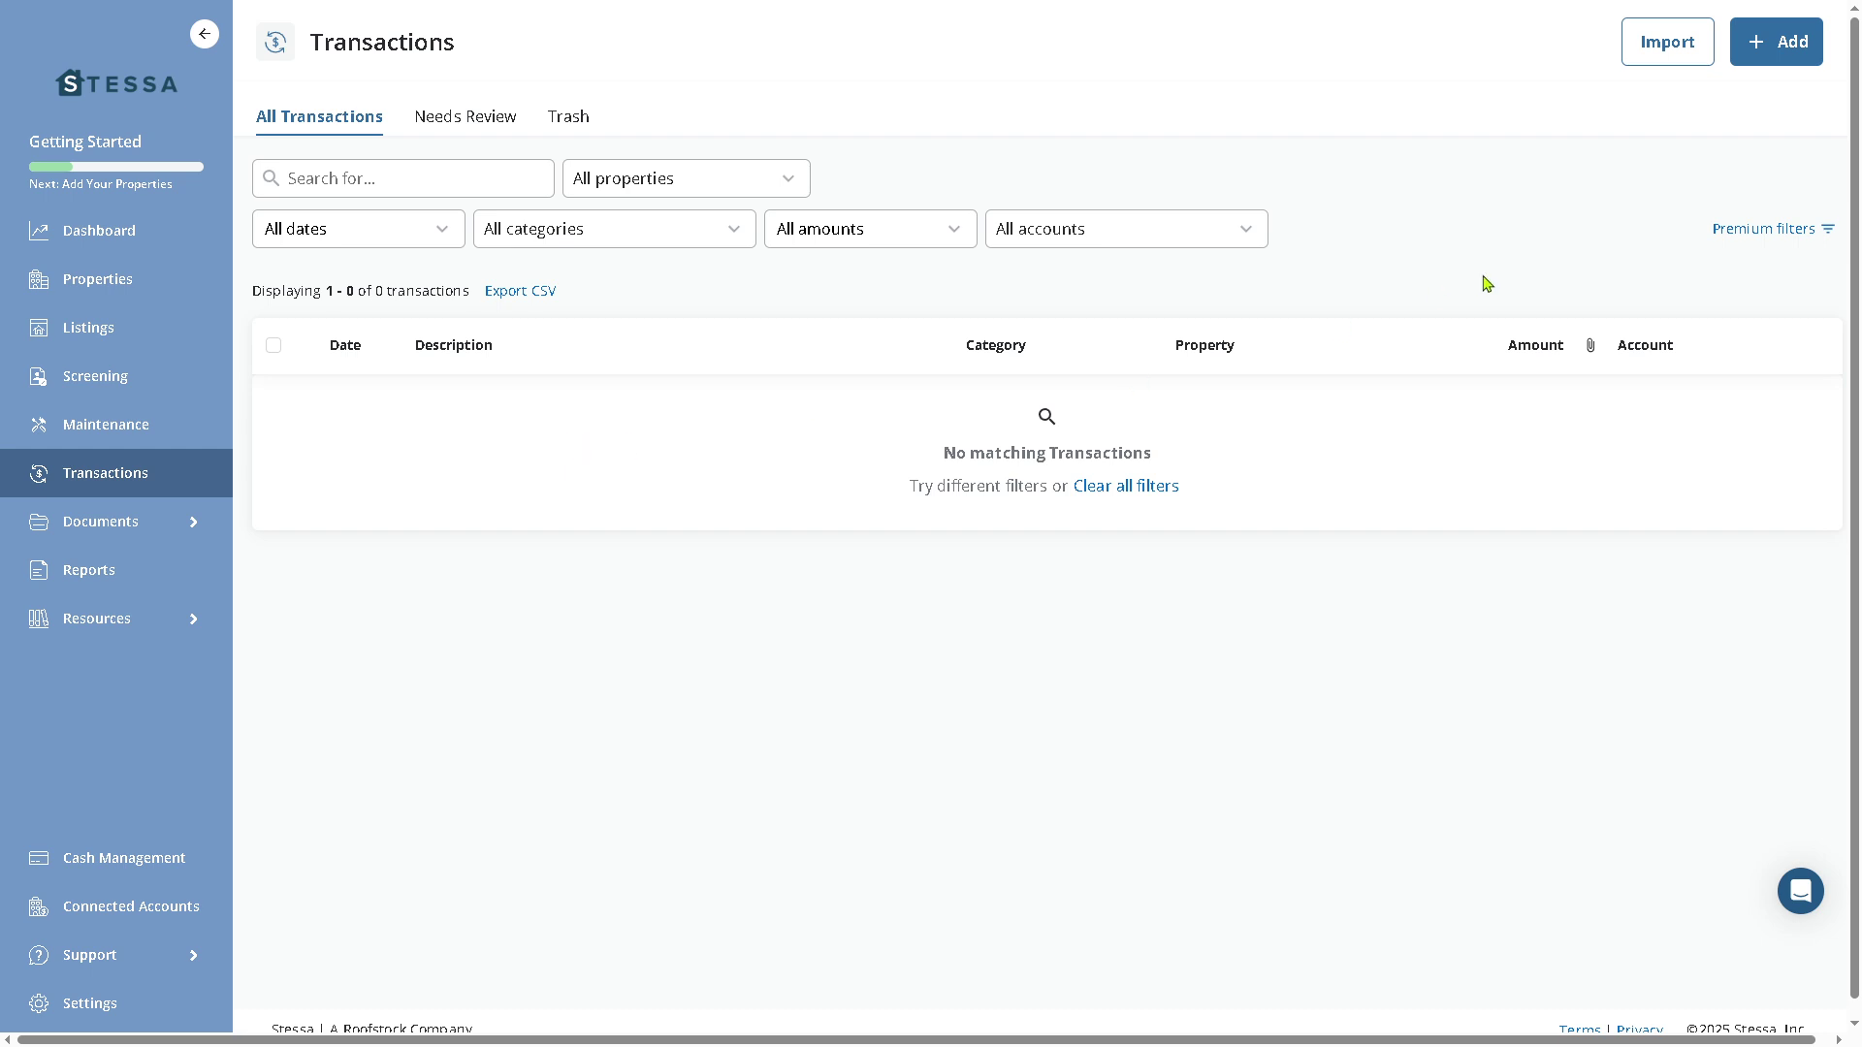
{"action": "left_click", "coordinate": [1796, 61]}
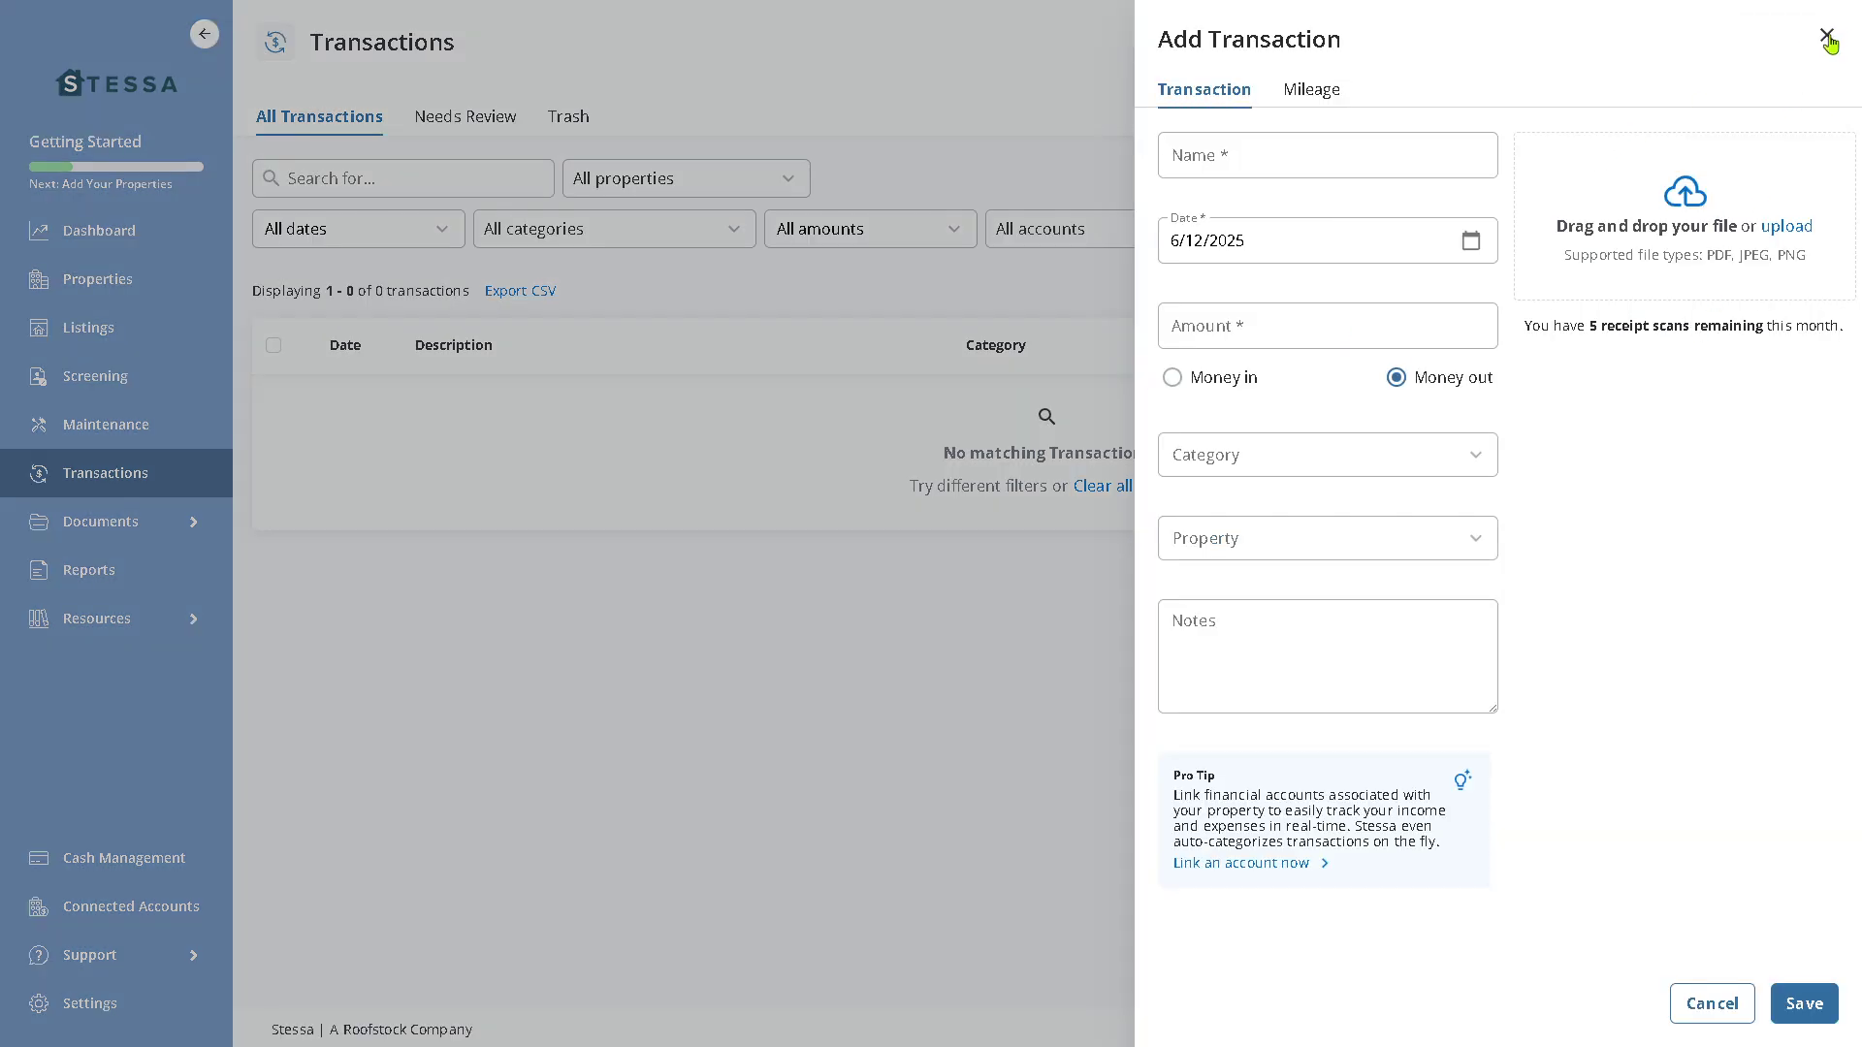
{"action": "left_click", "coordinate": [1827, 38]}
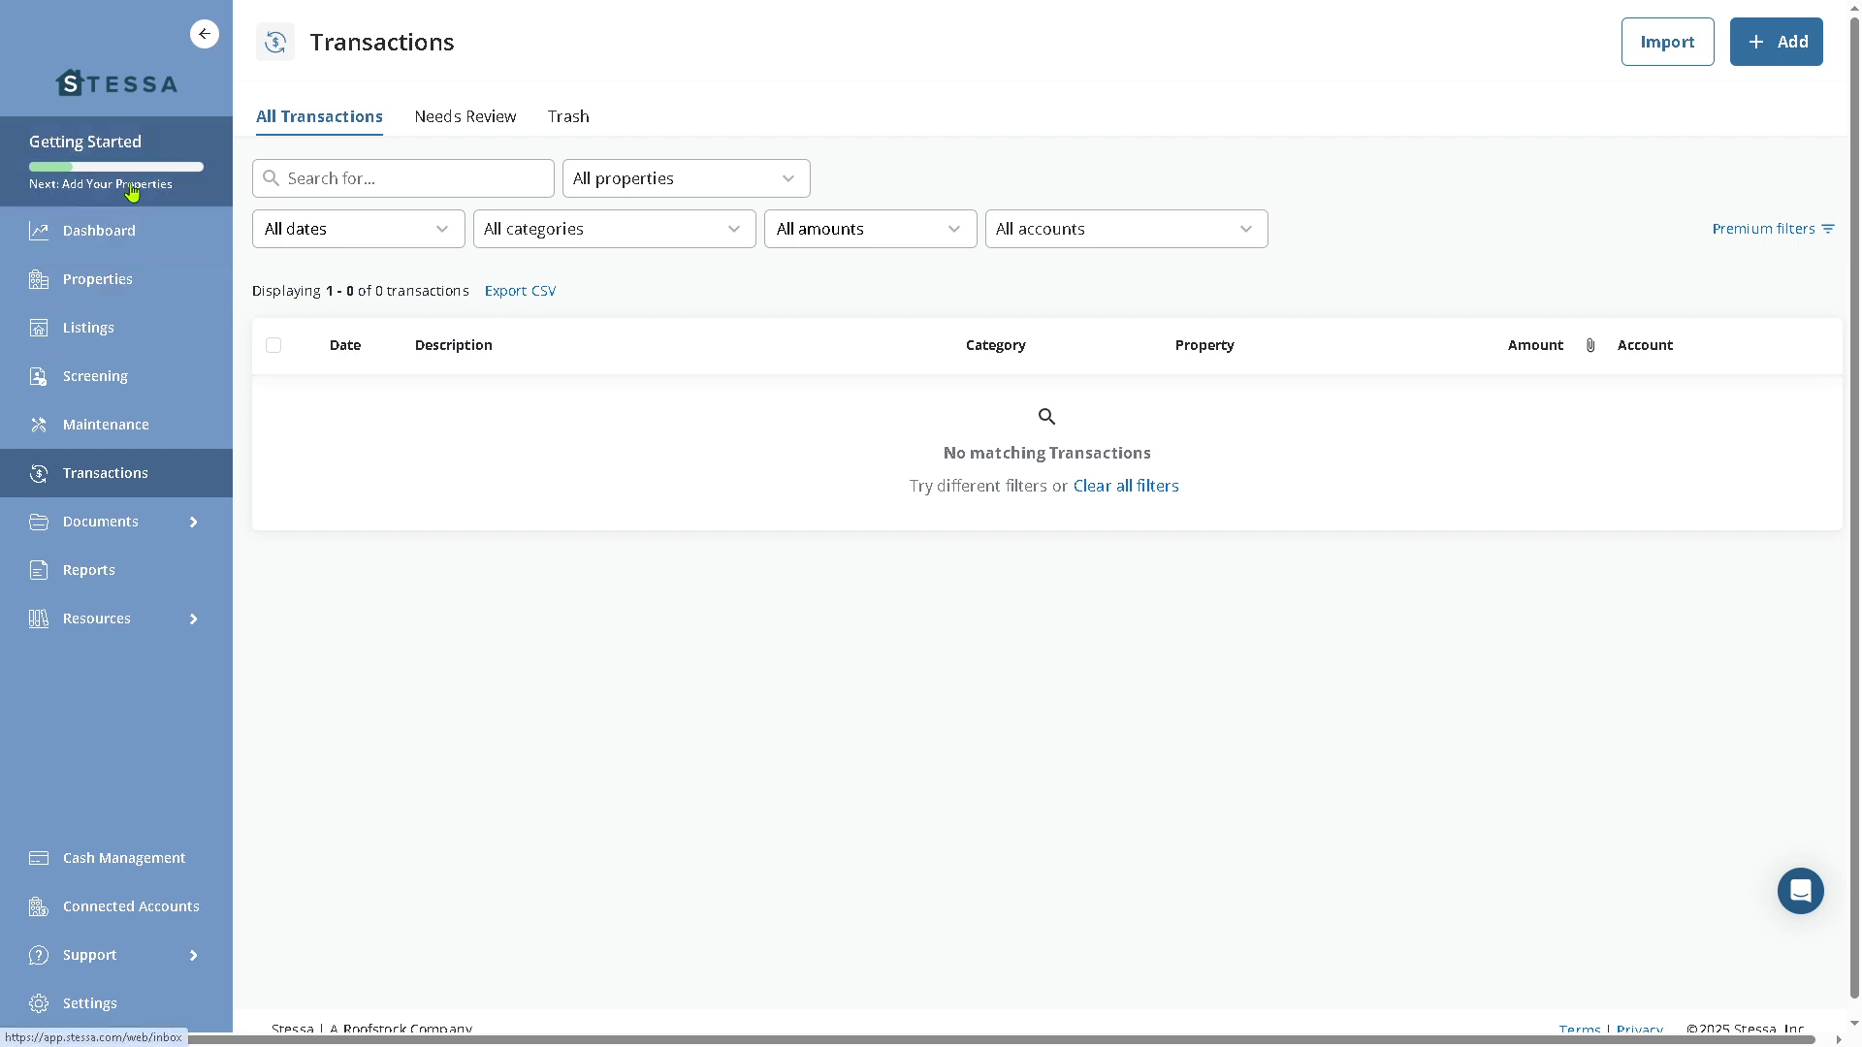
- Return to the Dashboard and check the All Properties filter, leaving it unchanged
{"action": "left_click", "coordinate": [116, 238]}
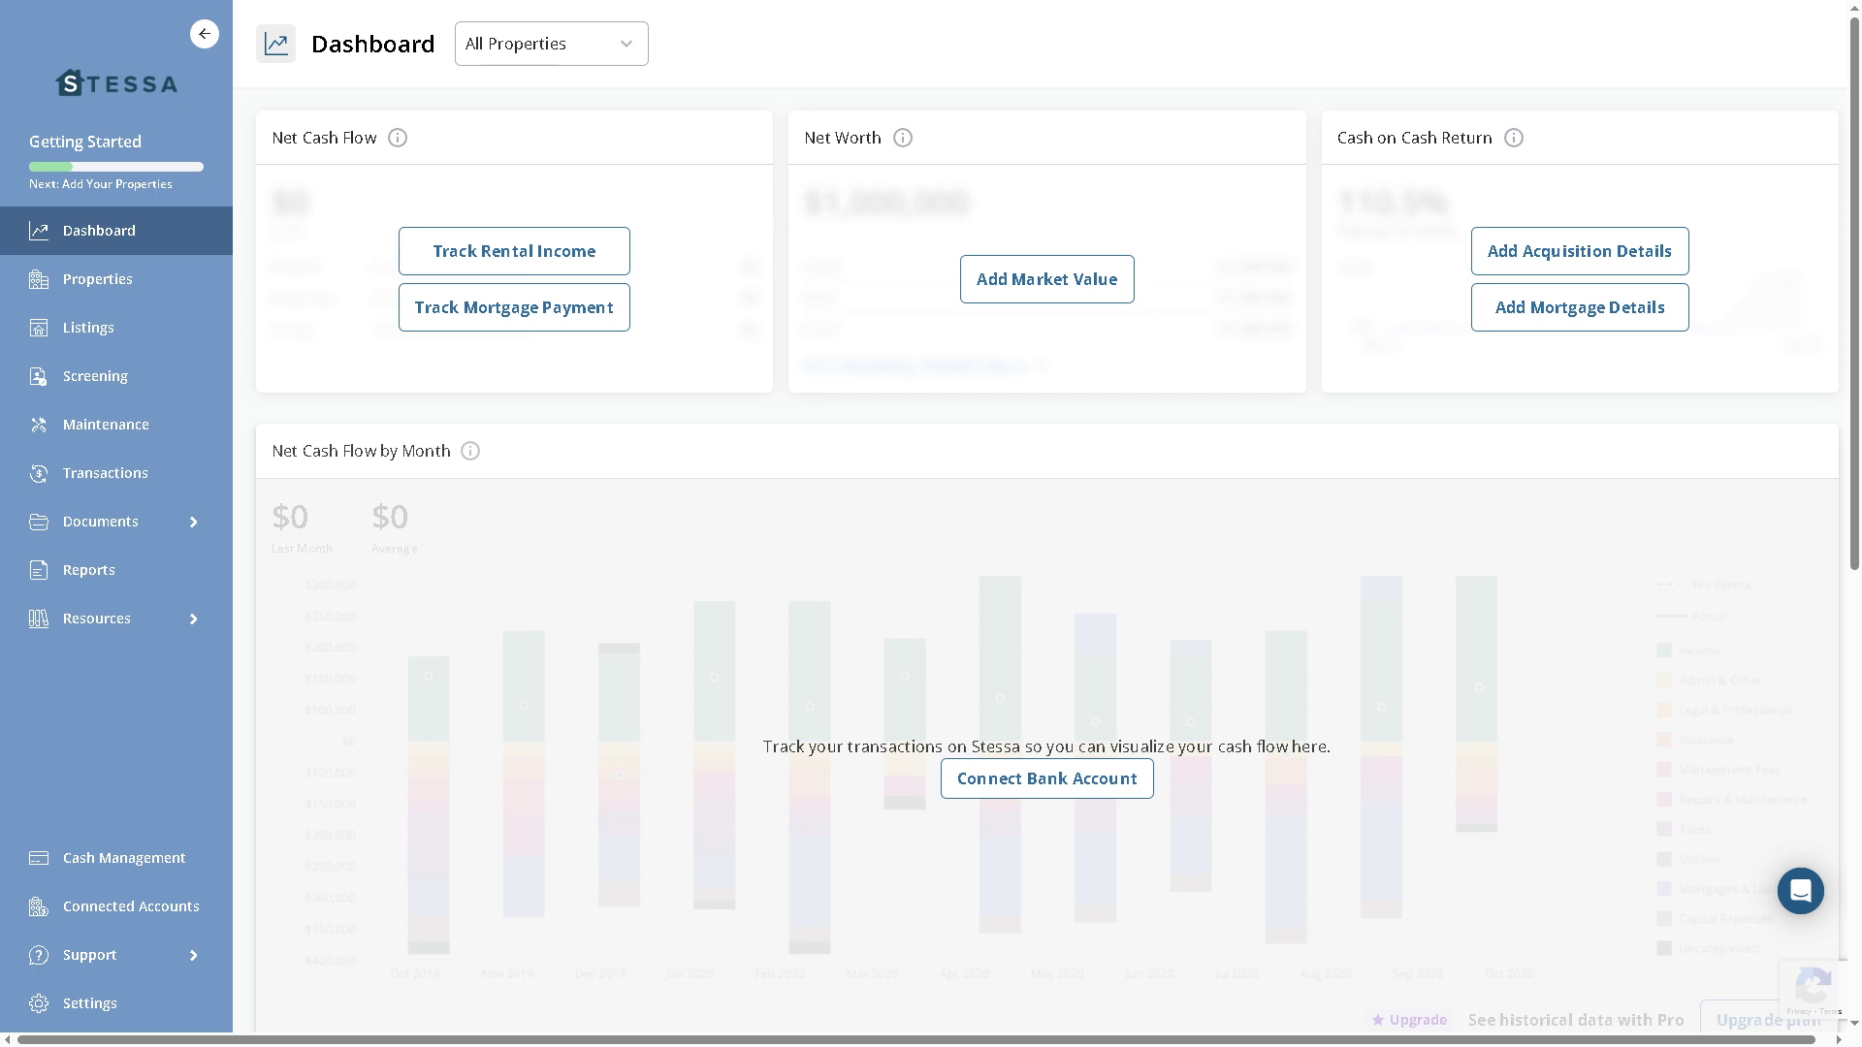
{"action": "left_click", "coordinate": [625, 49]}
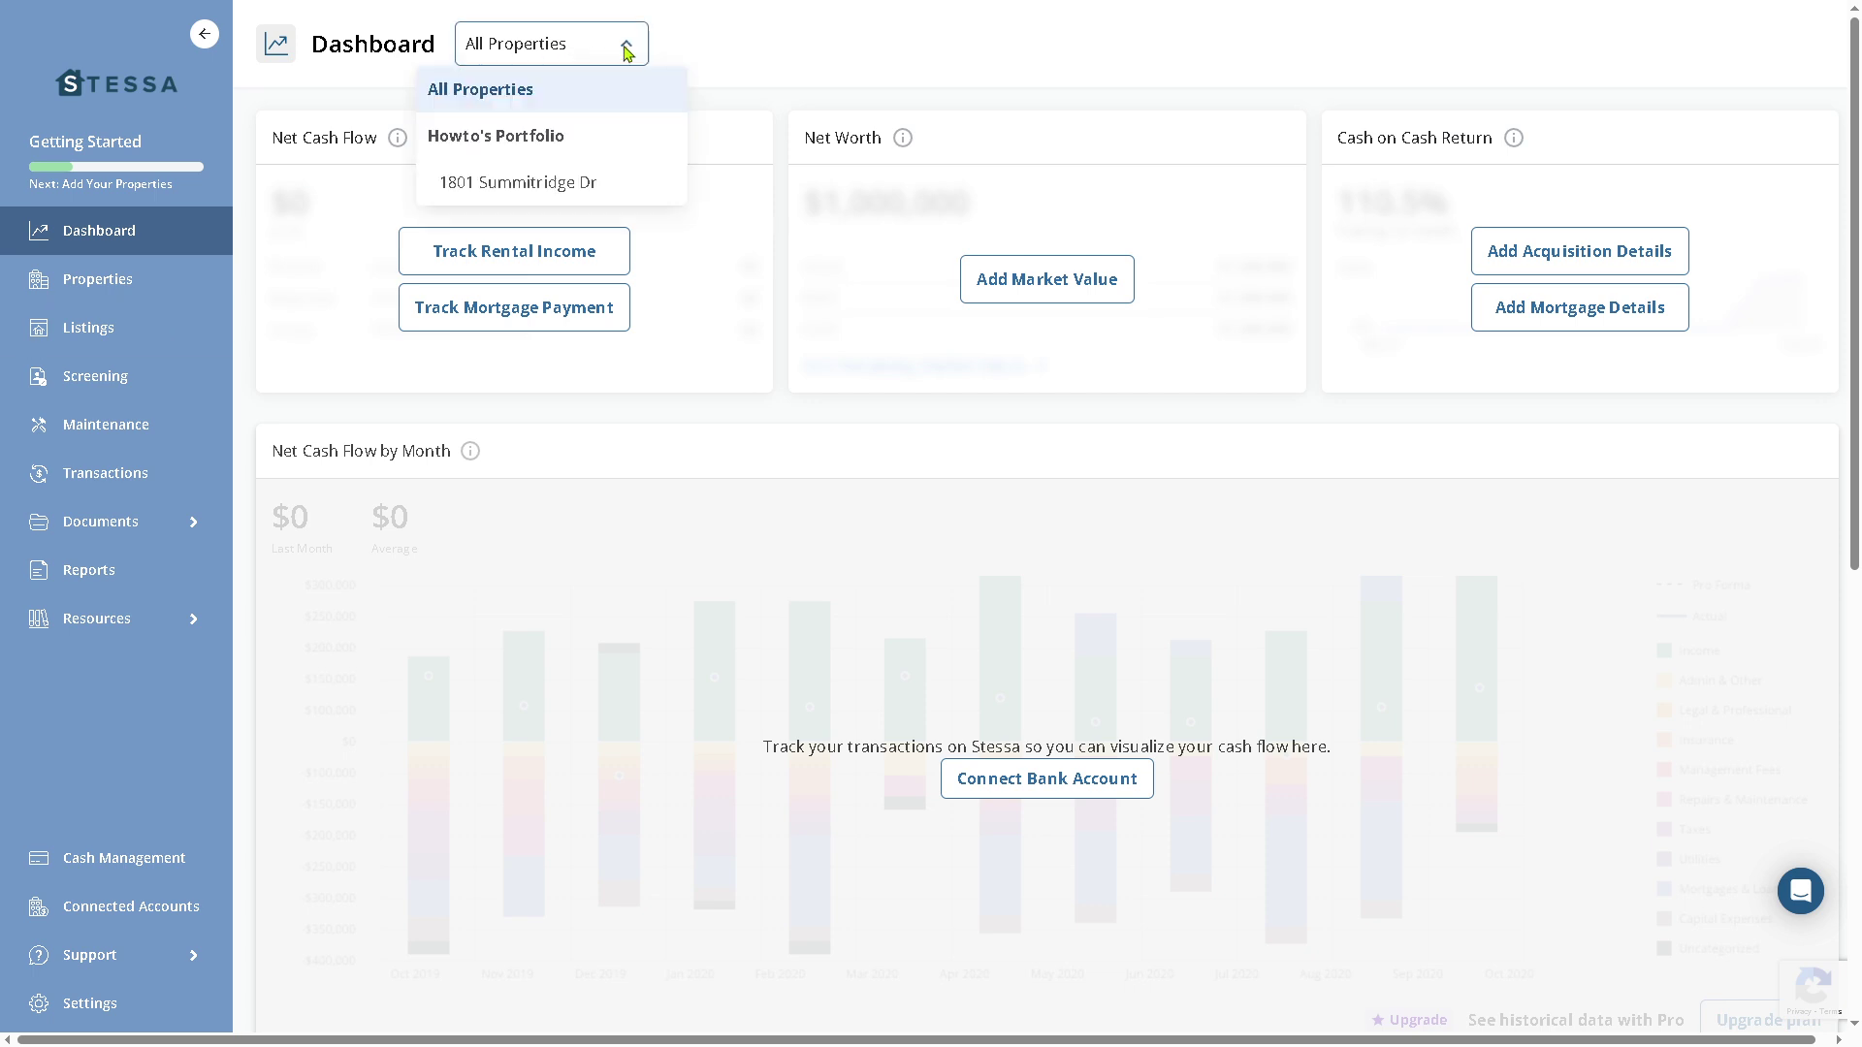
{"action": "left_click", "coordinate": [814, 51]}
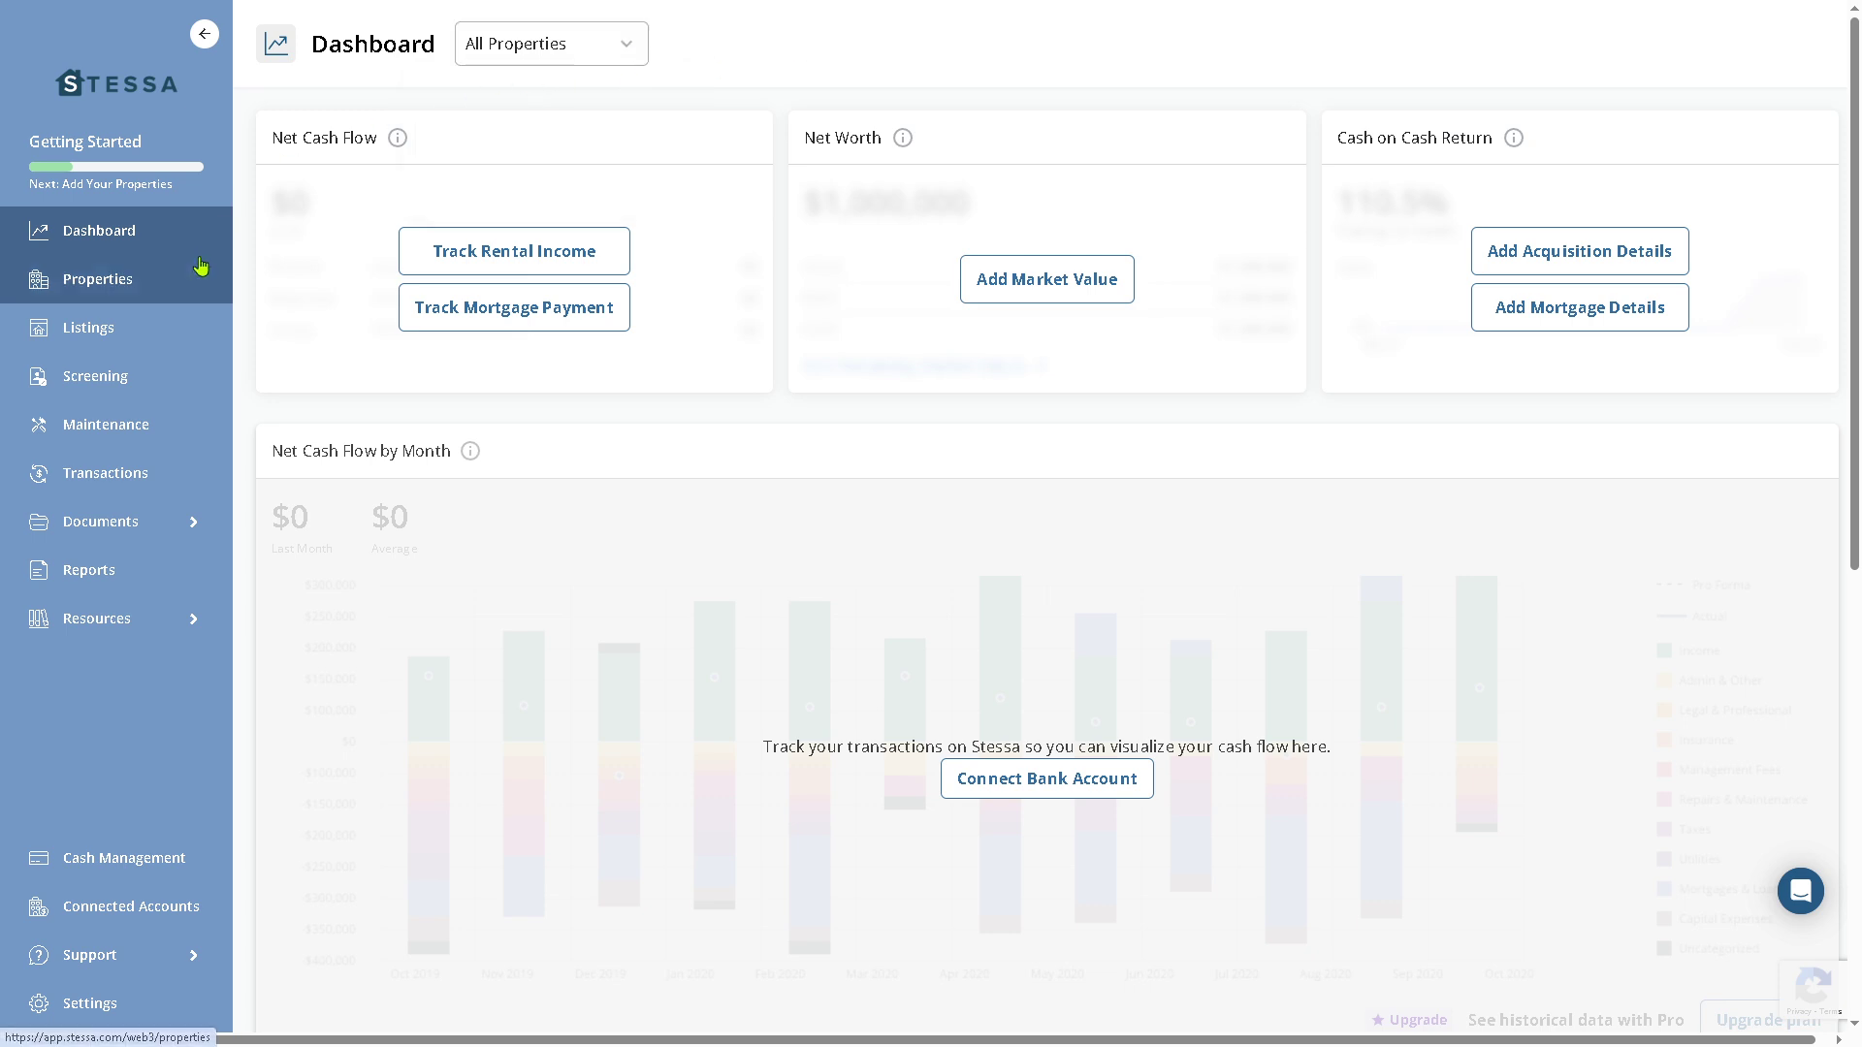
- View the one-property portfolio at 0% occupancy, then go to the empty Listings page
{"action": "left_click", "coordinate": [97, 279]}
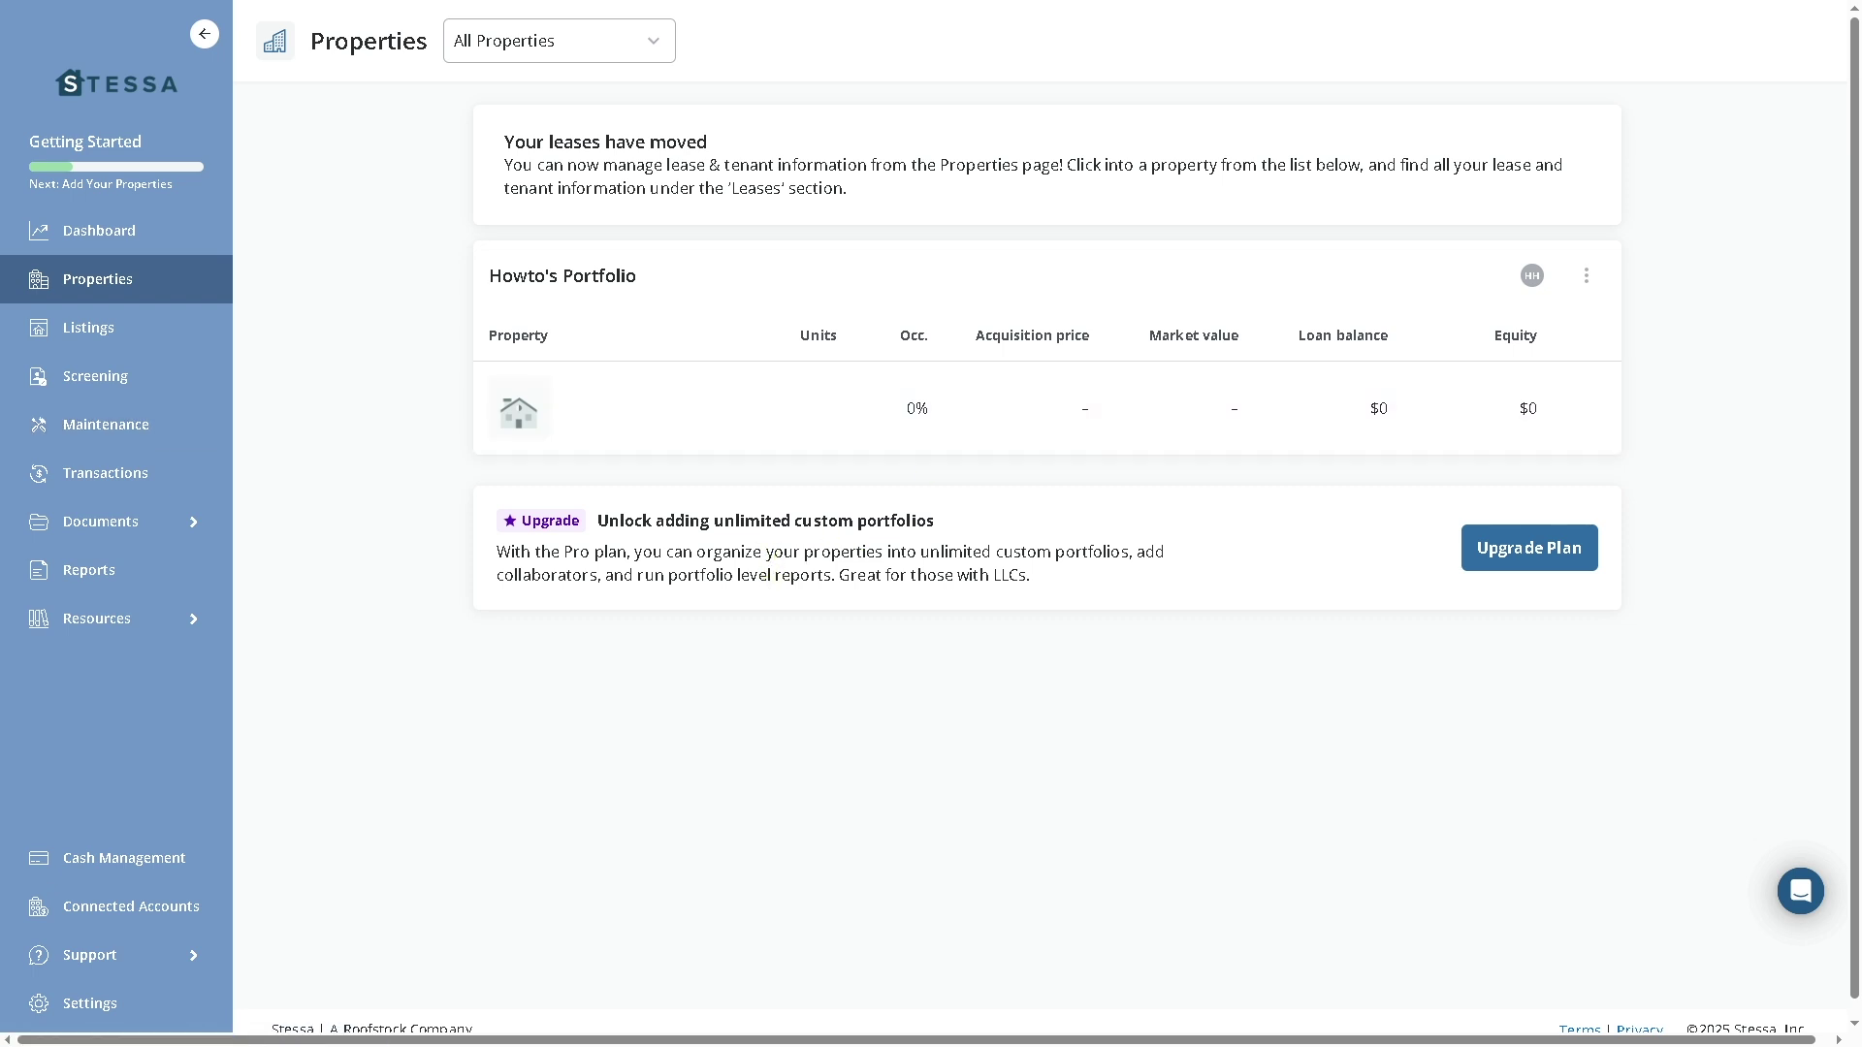
{"action": "left_click", "coordinate": [150, 328]}
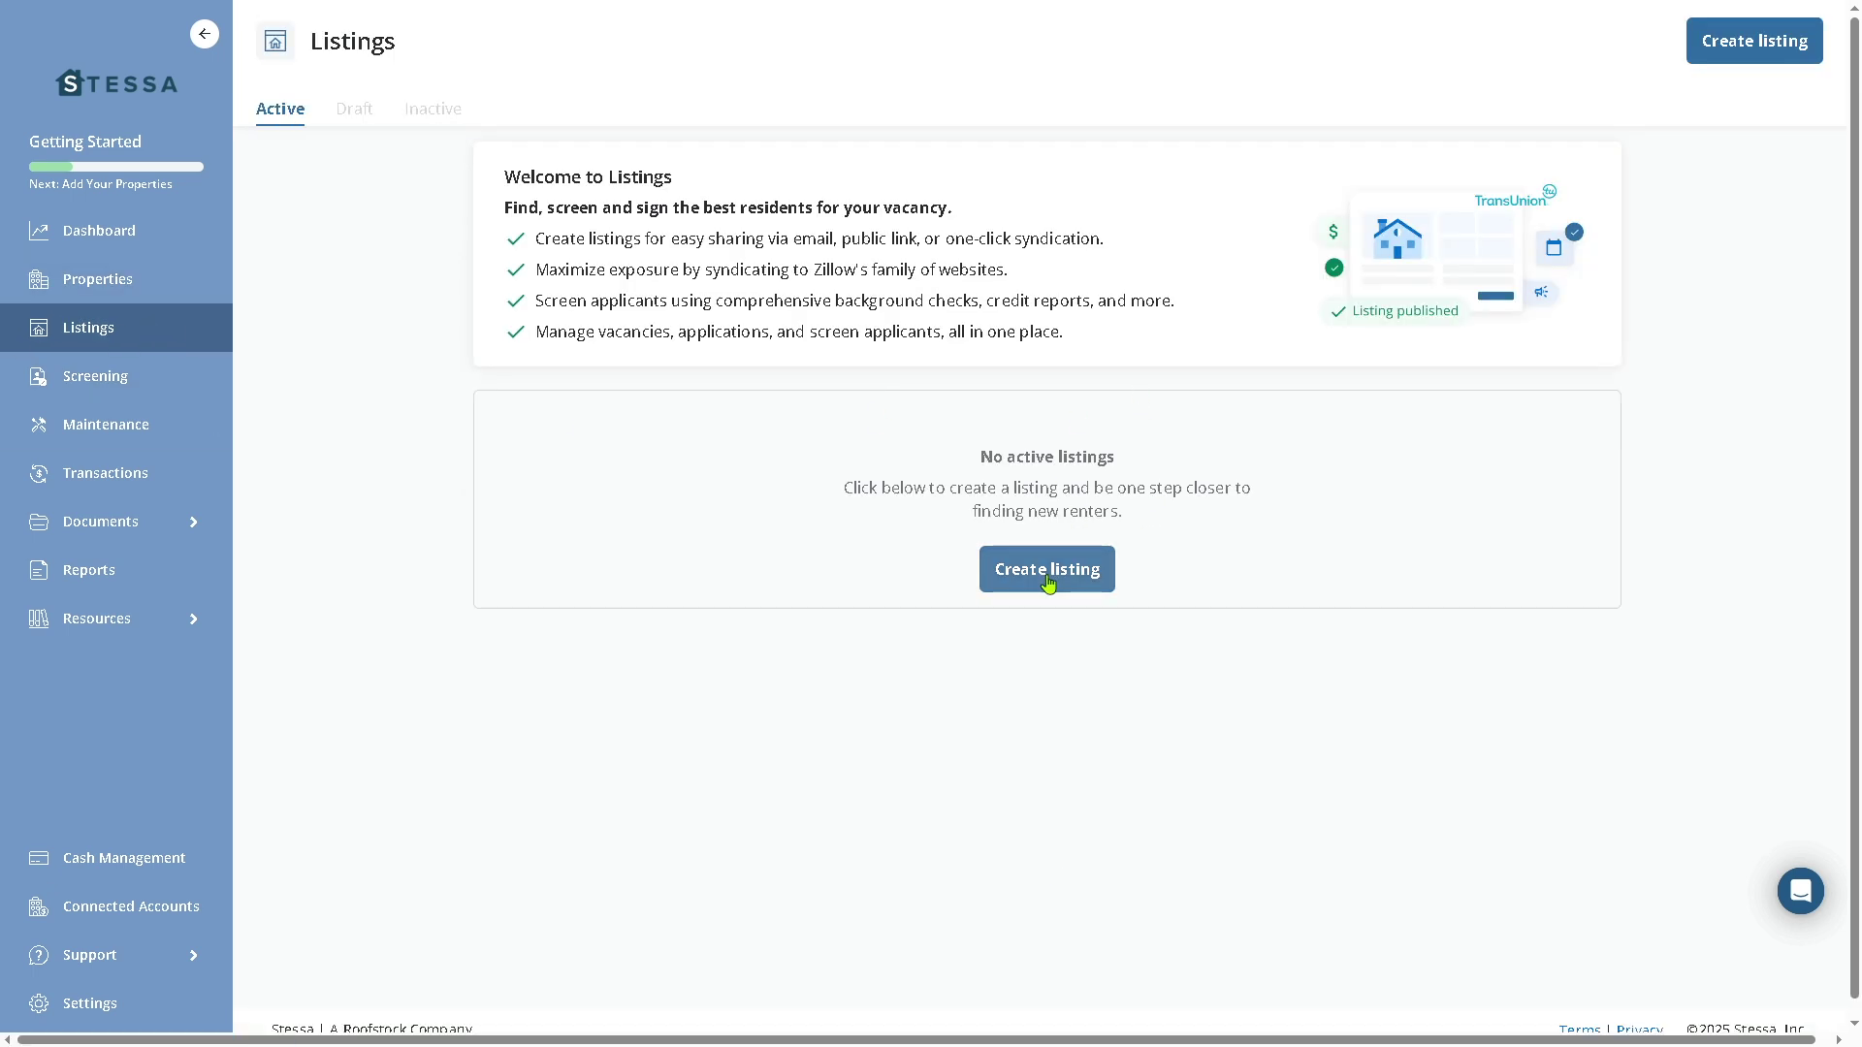
{"action": "left_click", "coordinate": [1048, 581]}
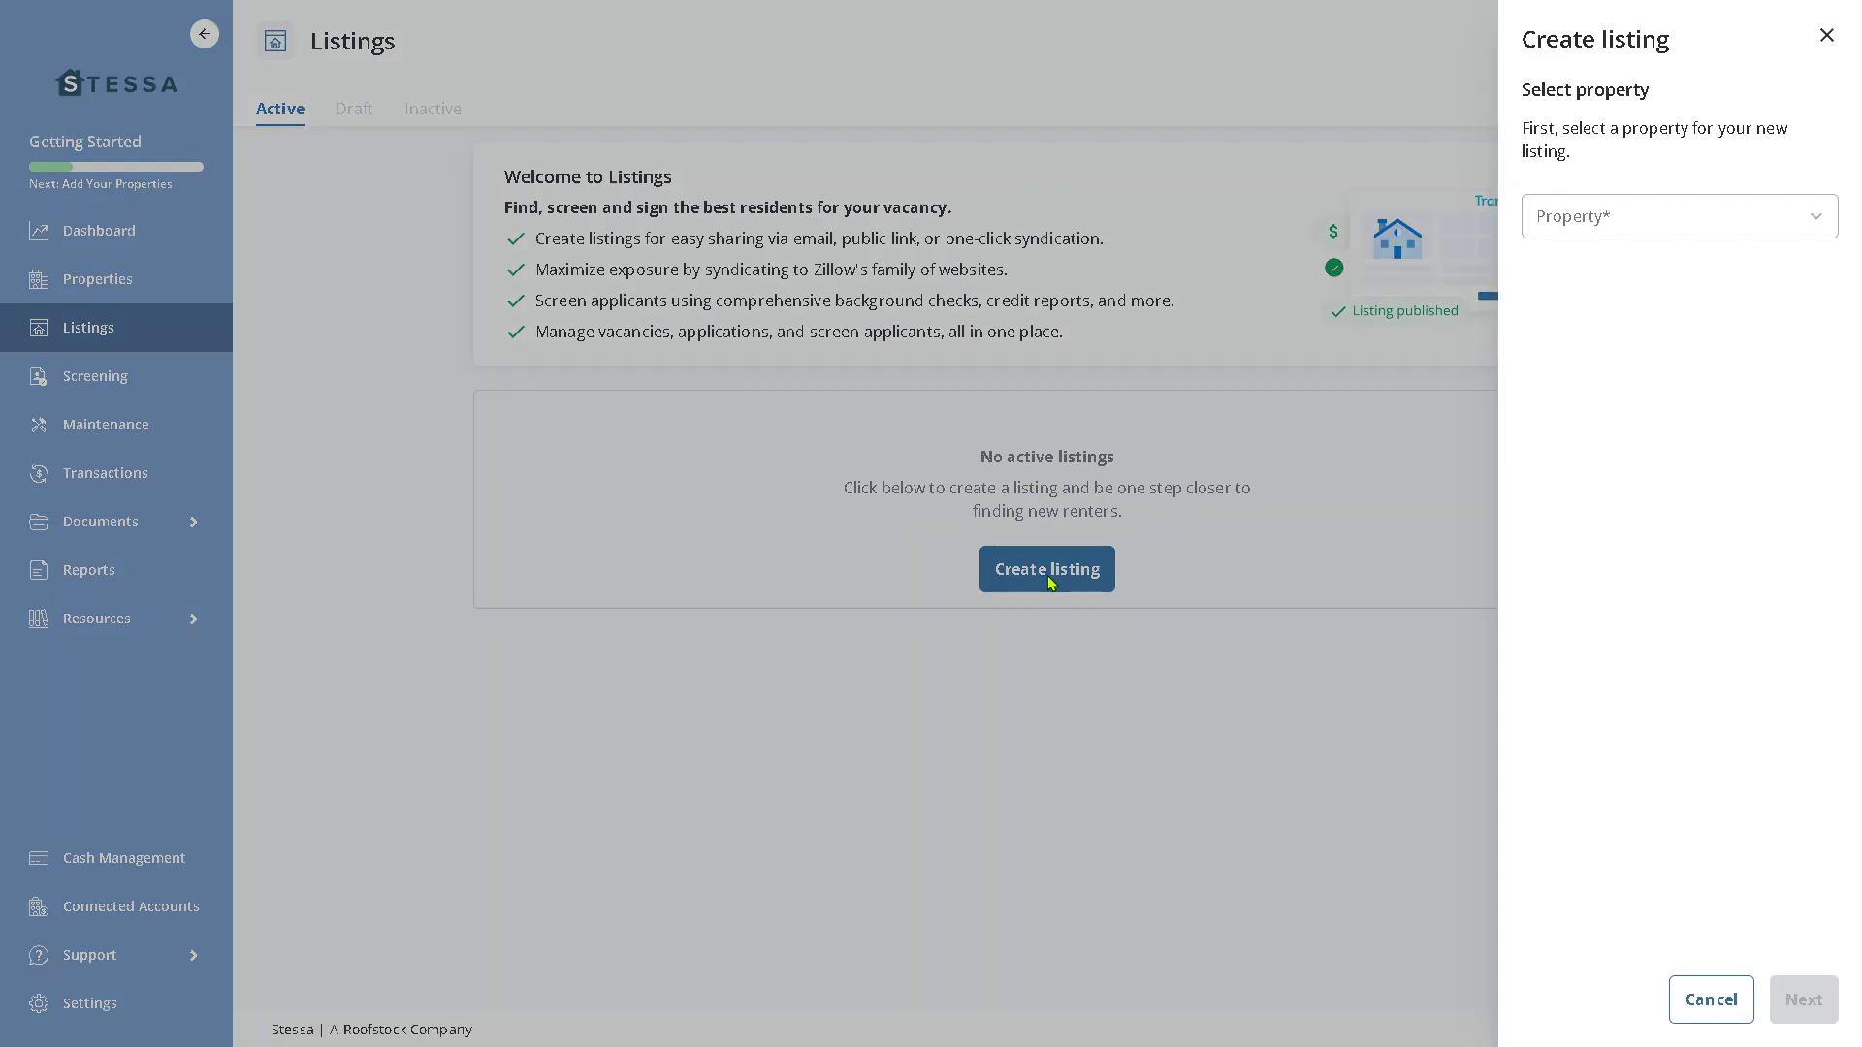
{"action": "left_click", "coordinate": [1609, 231]}
{"action": "left_click", "coordinate": [1625, 360]}
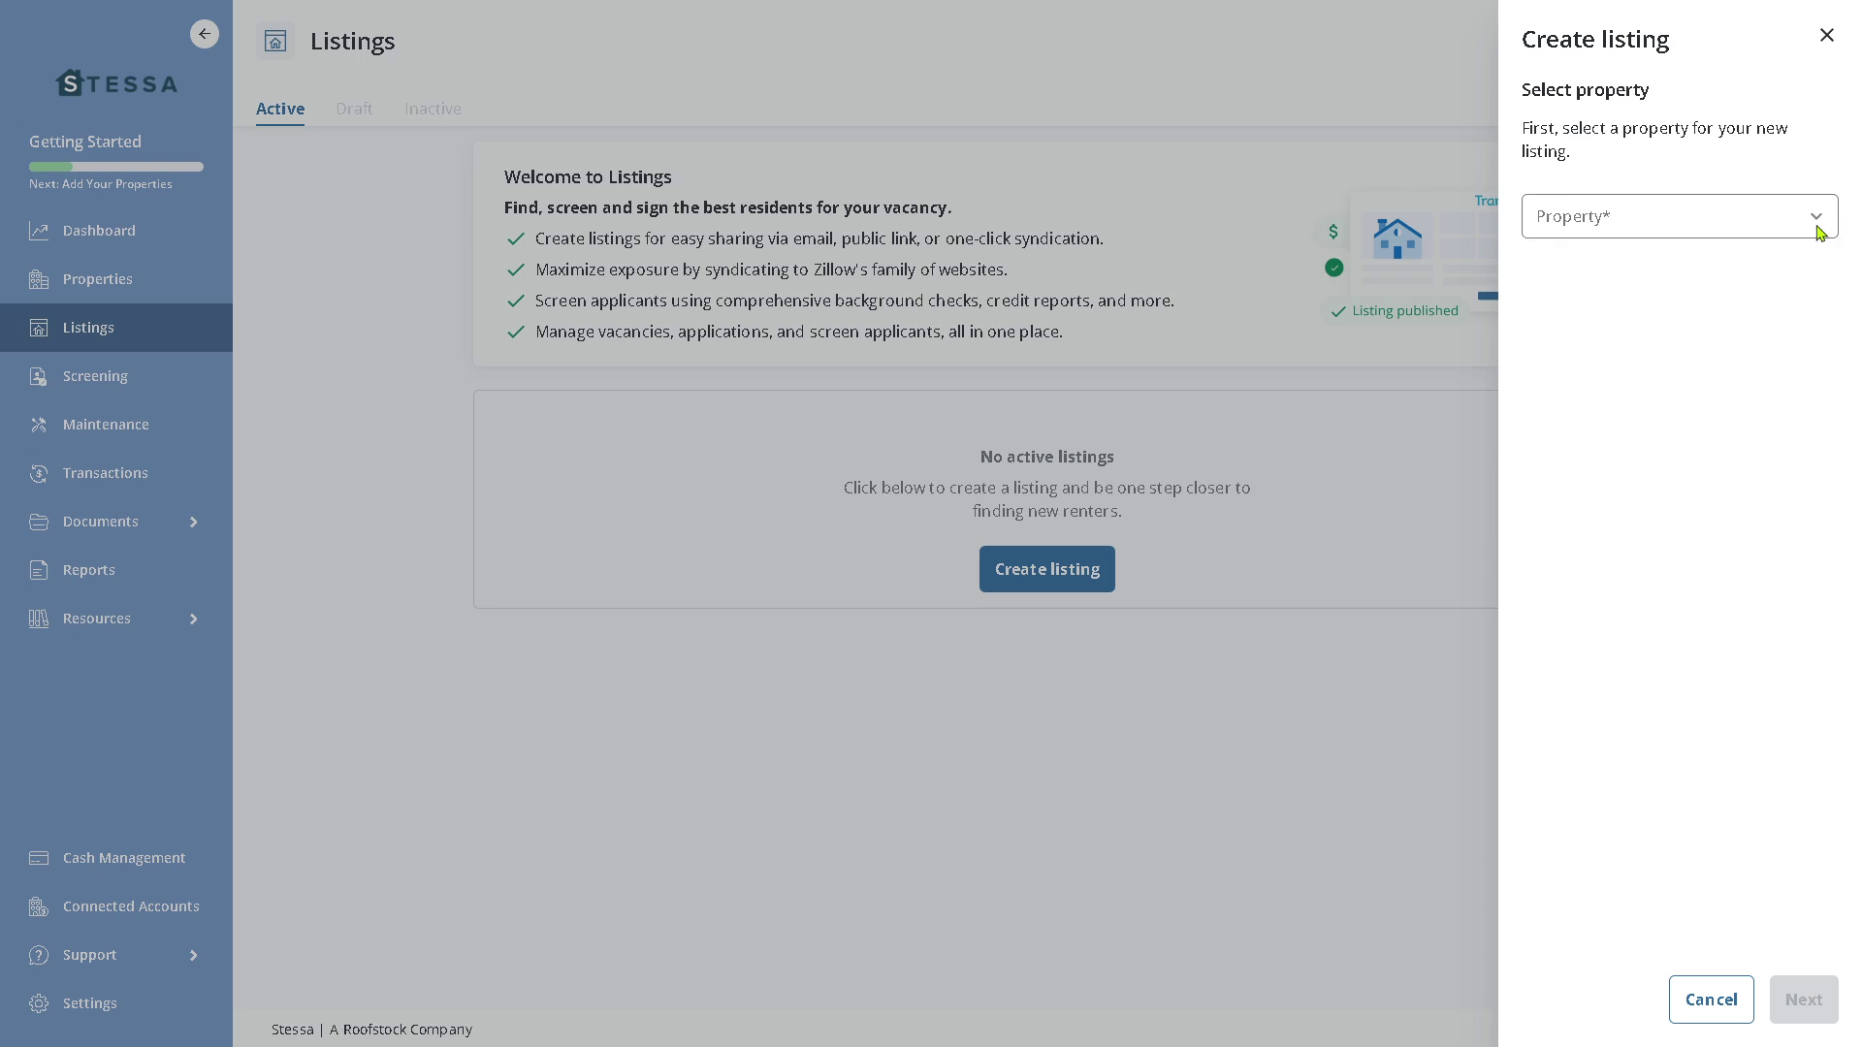
{"action": "left_click", "coordinate": [1827, 37]}
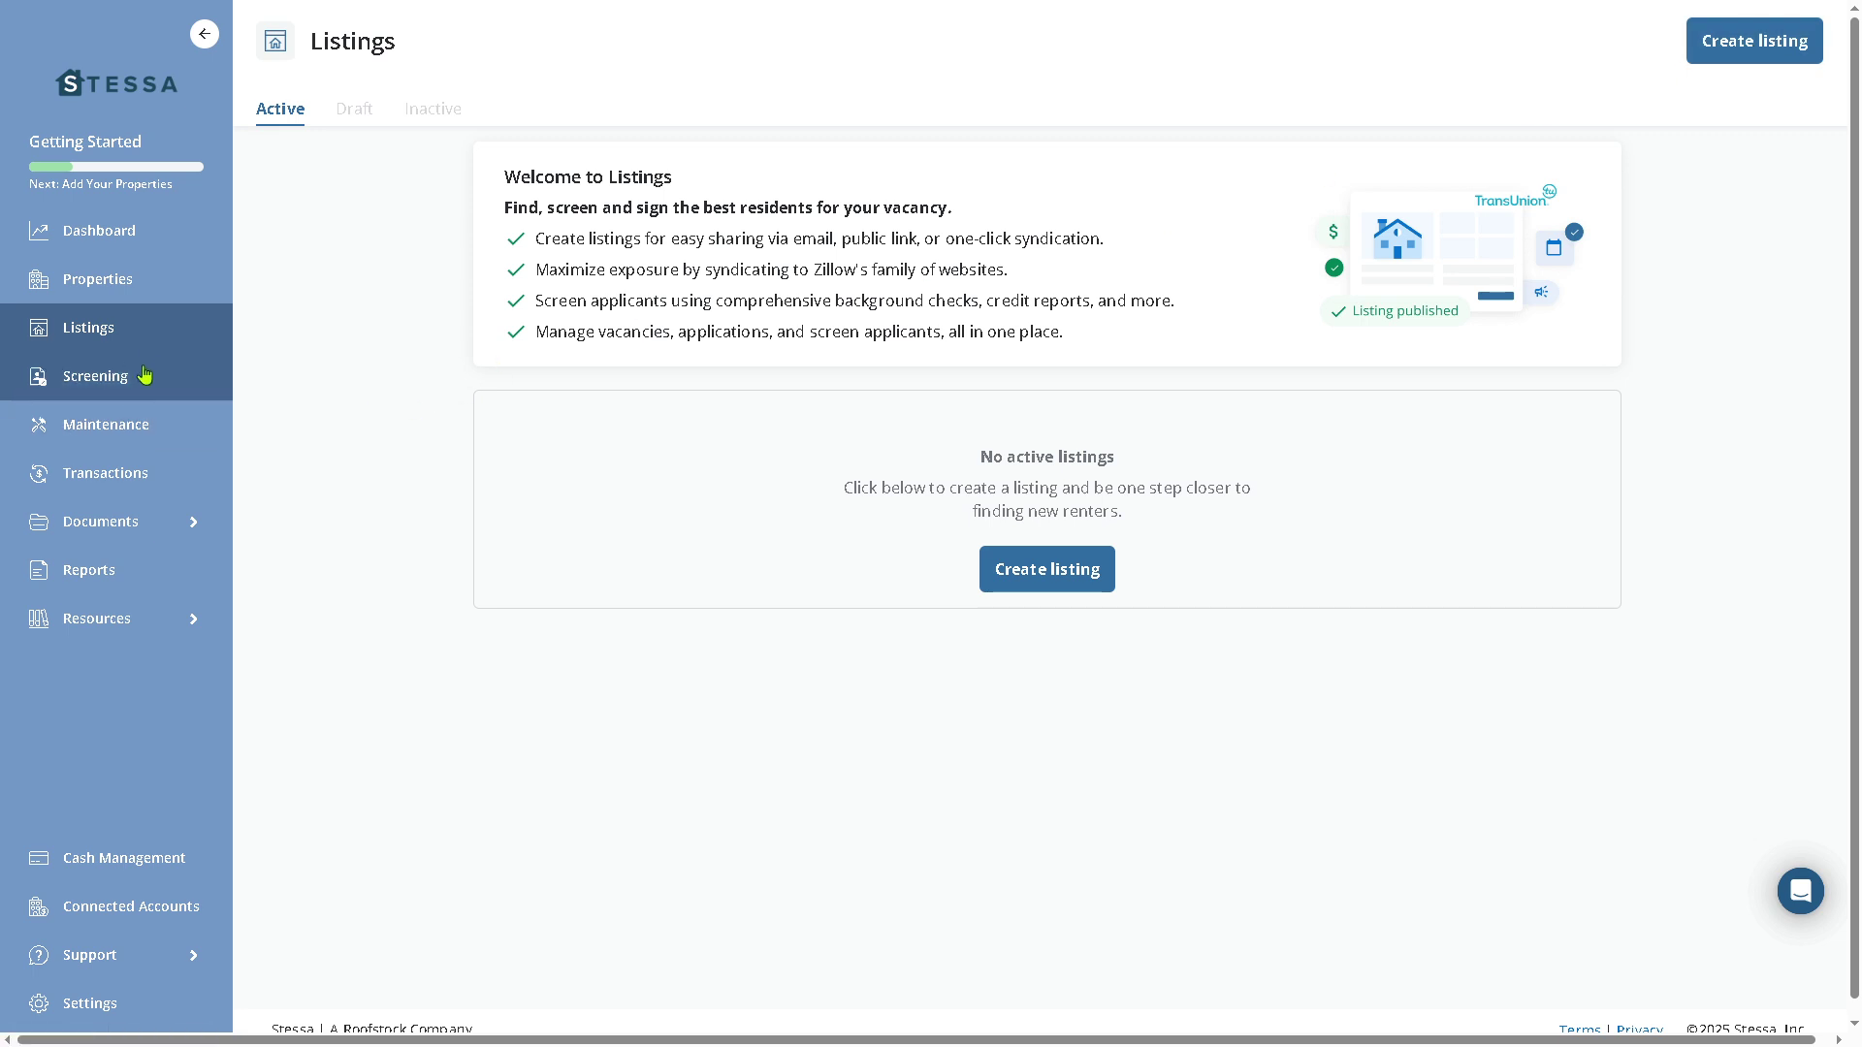
- Go to the Screening page, which shows no applications or screenings yet
{"action": "left_click", "coordinate": [137, 379]}
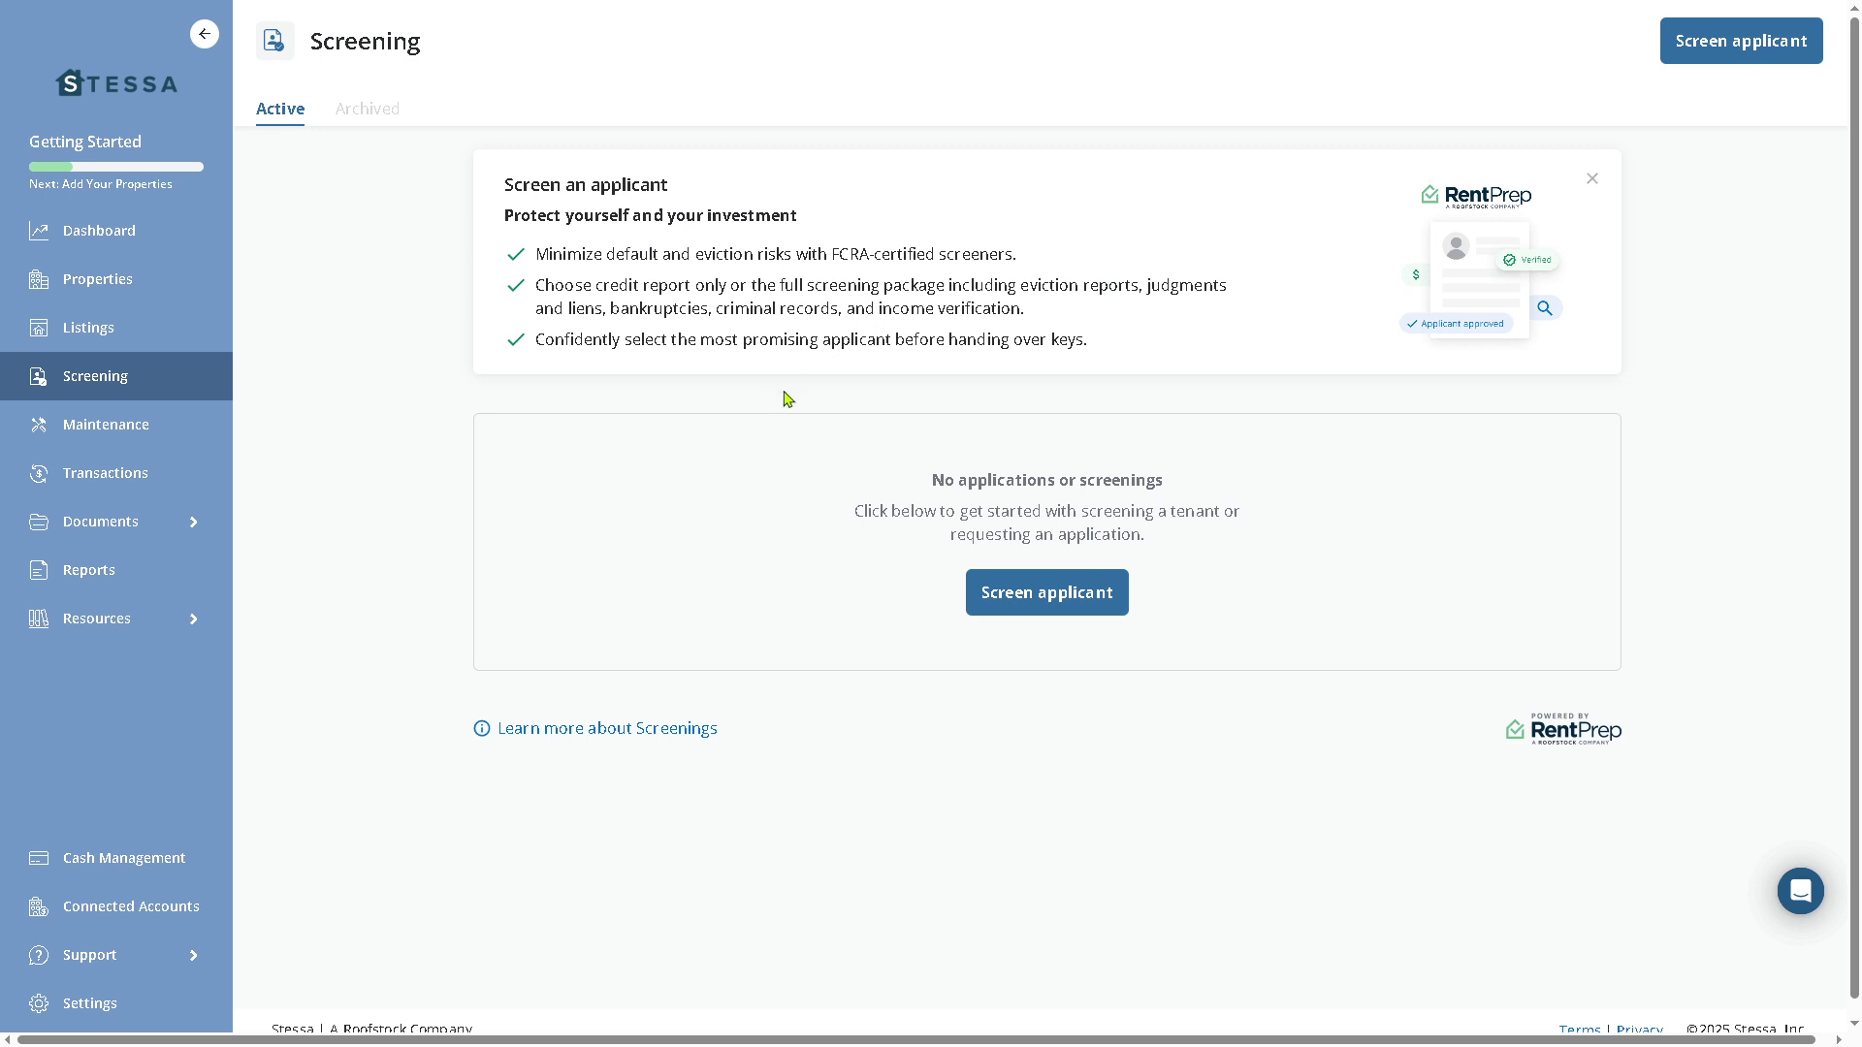
- Screen an applicant via the Application and Screening path, reaching the Select property step
{"action": "left_click", "coordinate": [1063, 608]}
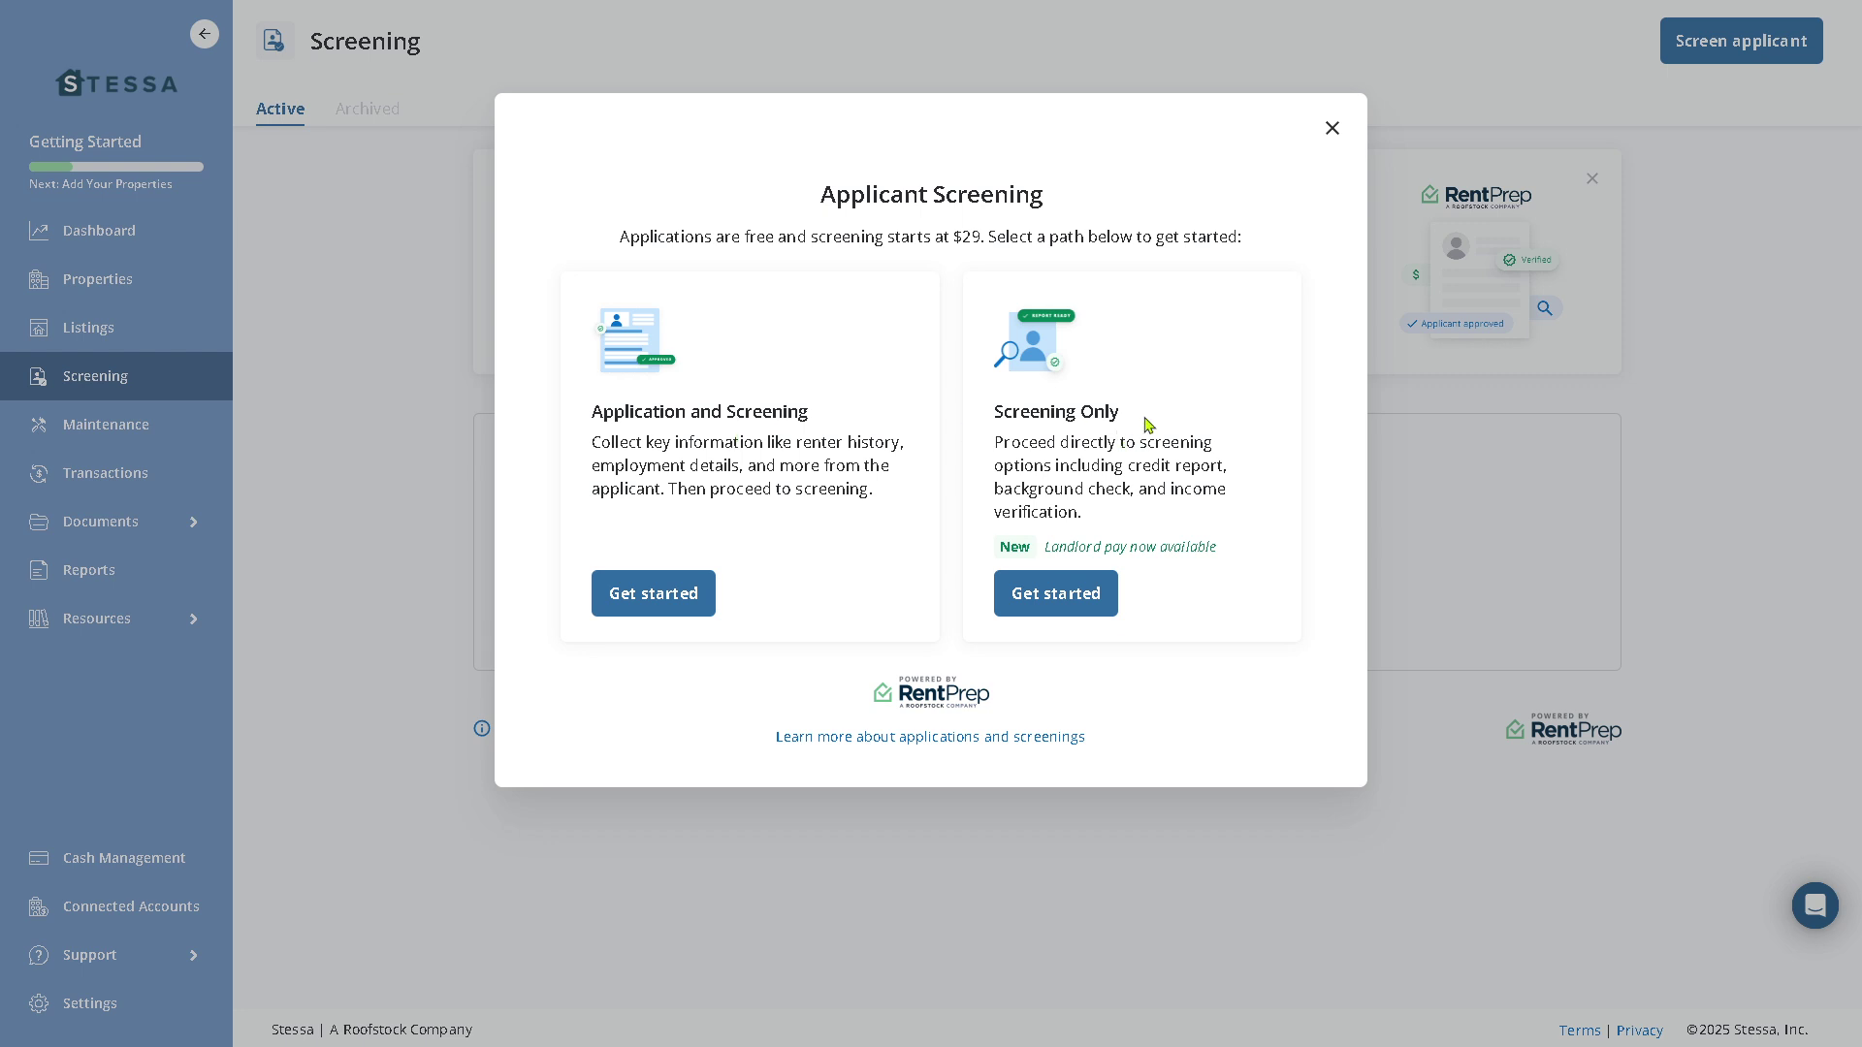
{"action": "left_click", "coordinate": [677, 595]}
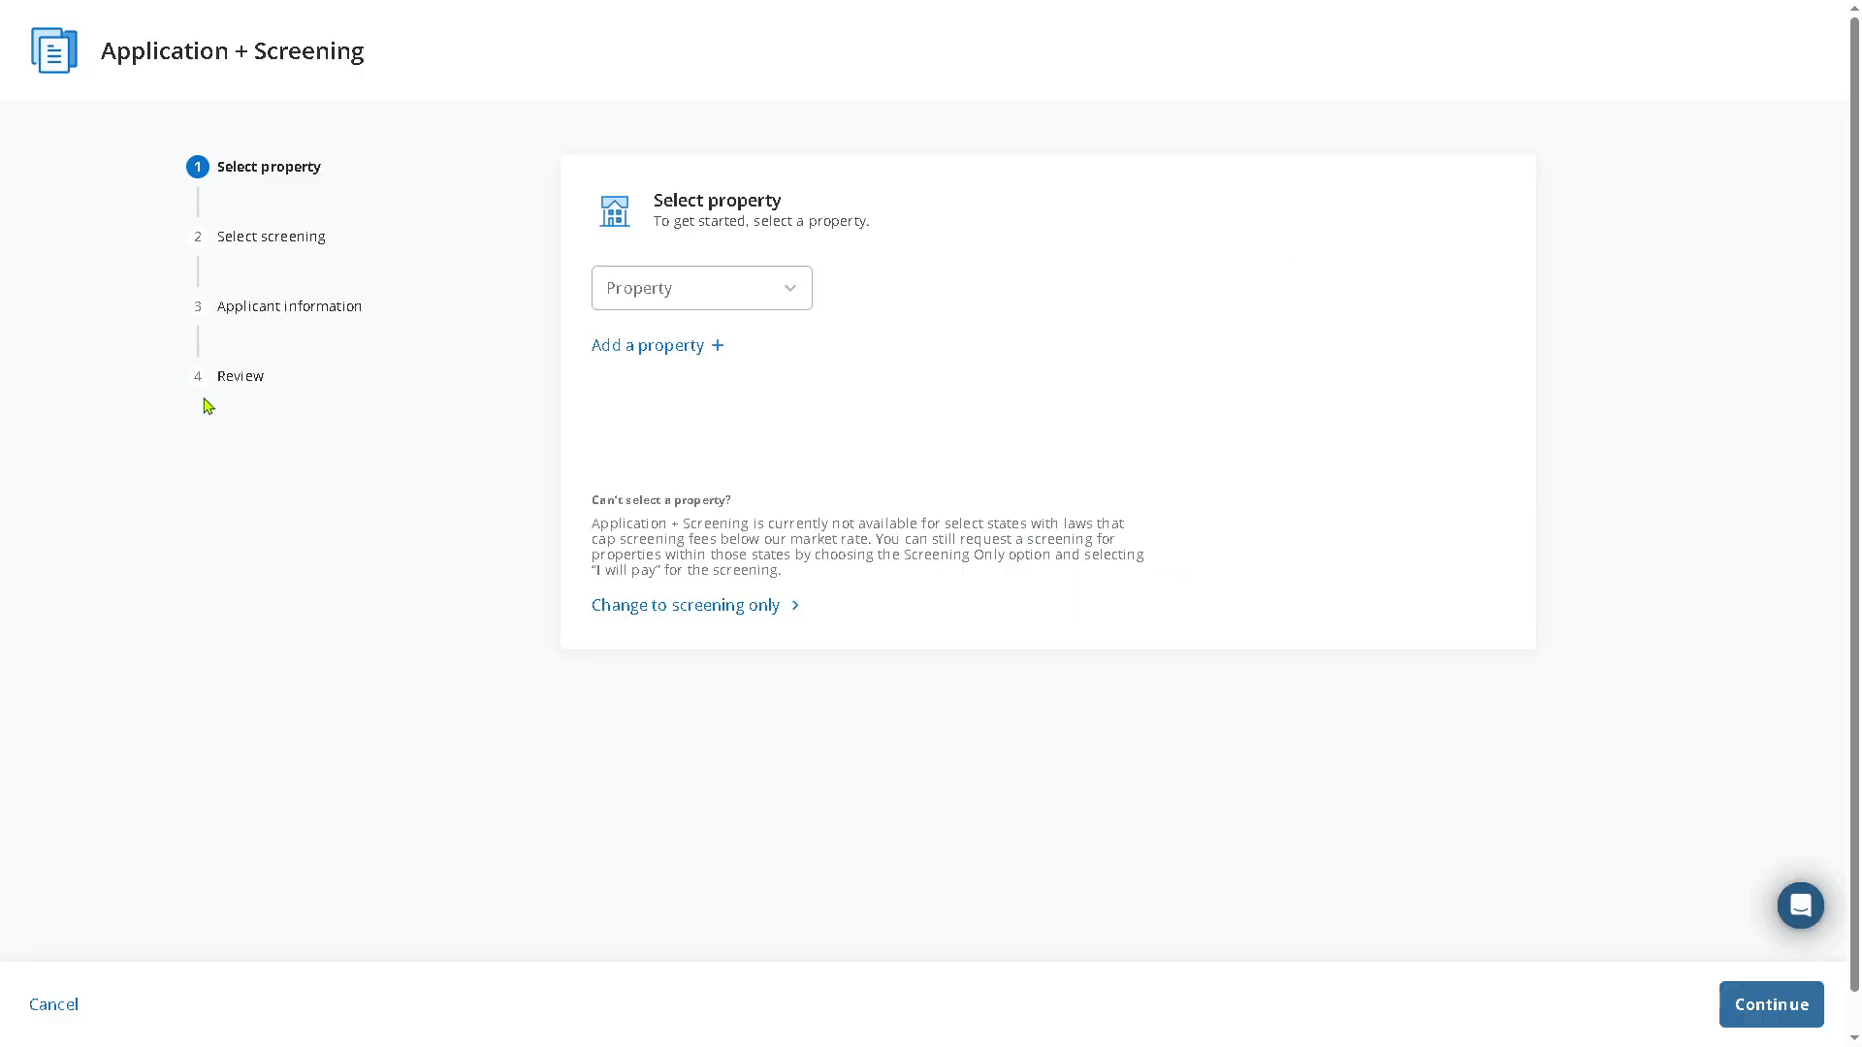
- Add a new property by searching 'Bever' and continuing with the first suggested address
{"action": "left_click", "coordinate": [678, 352]}
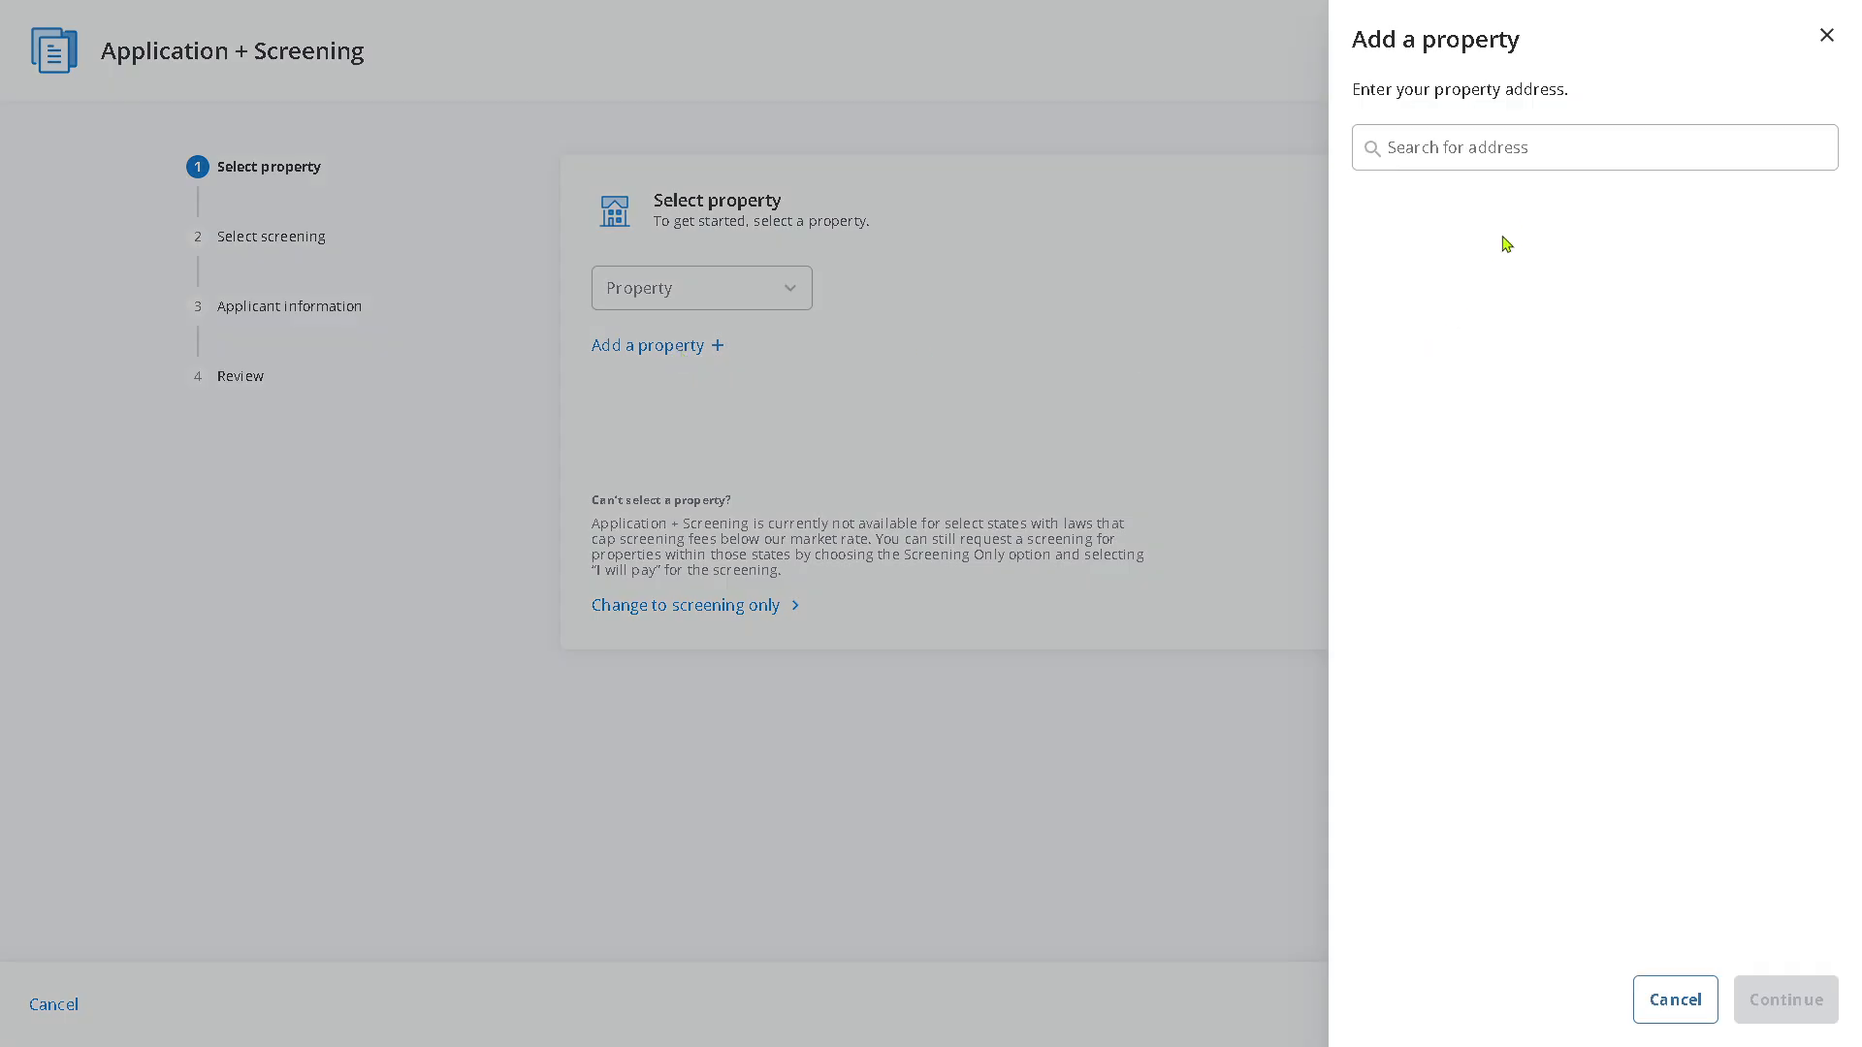
{"action": "left_click", "coordinate": [1491, 155]}
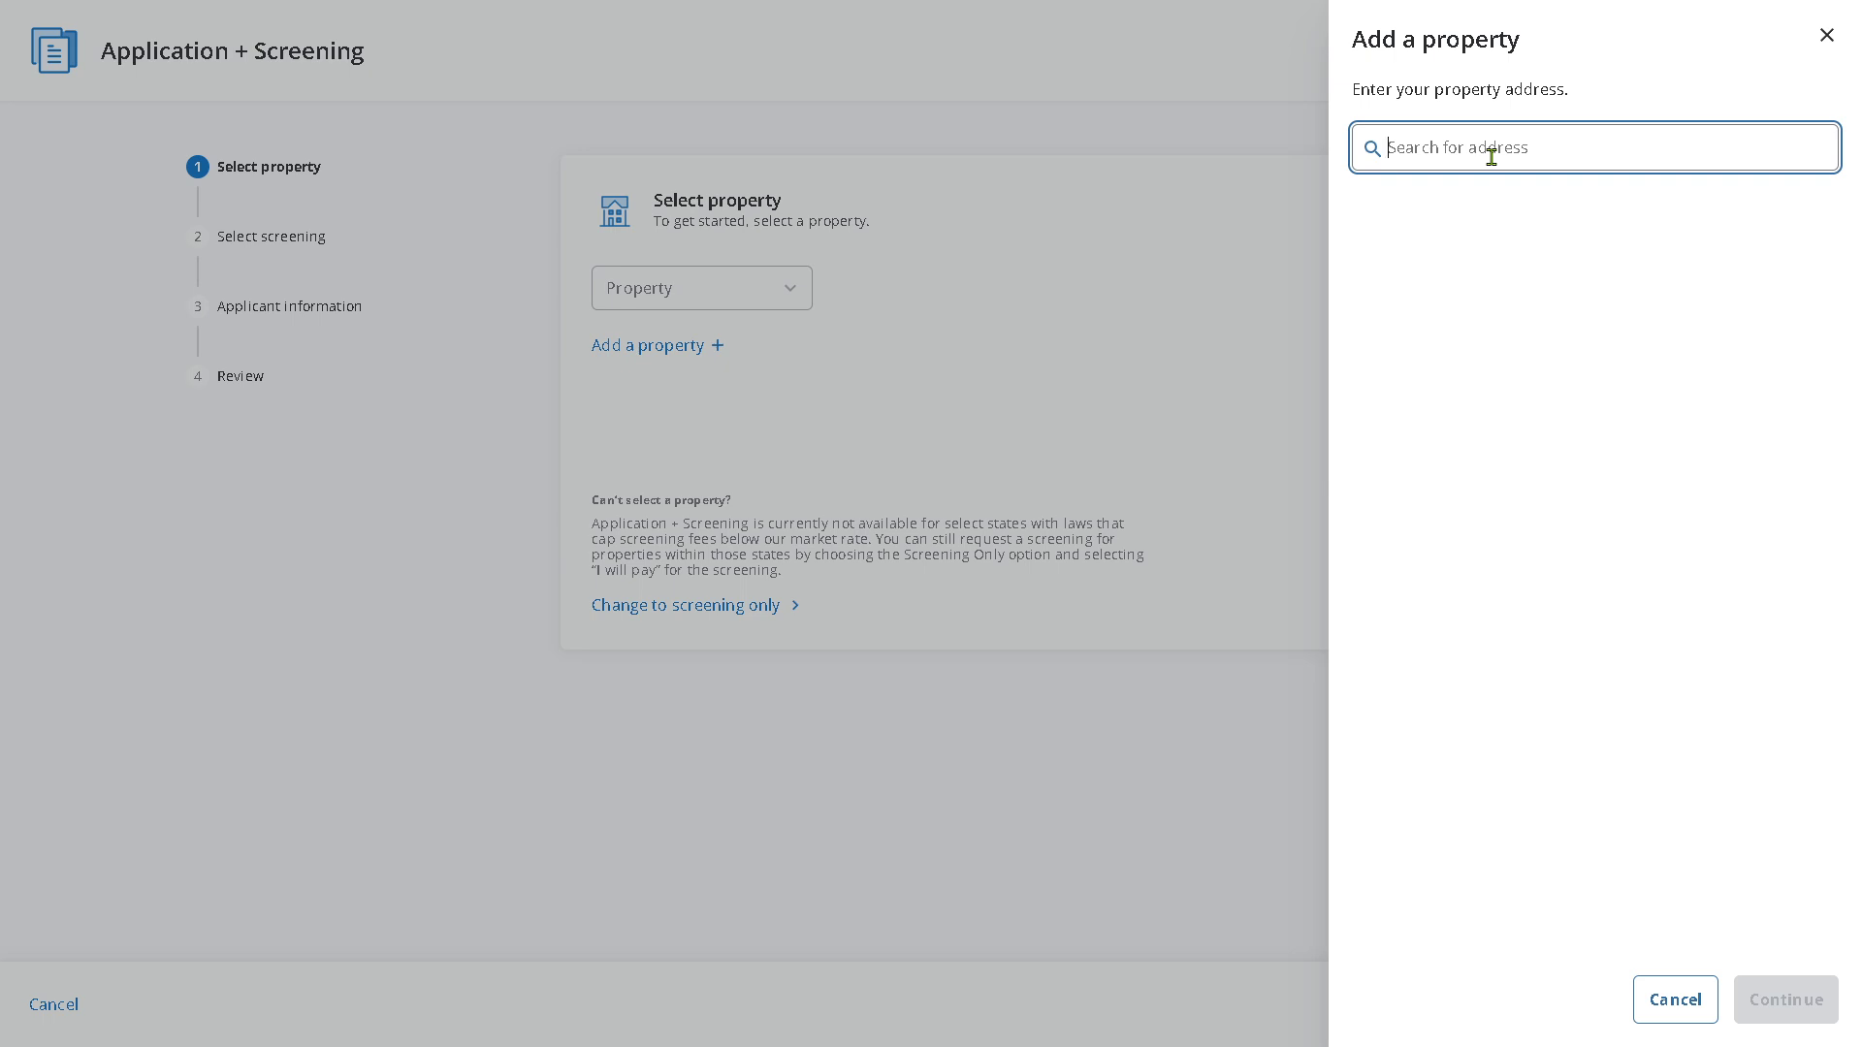
{"action": "type", "text": "Bever"}
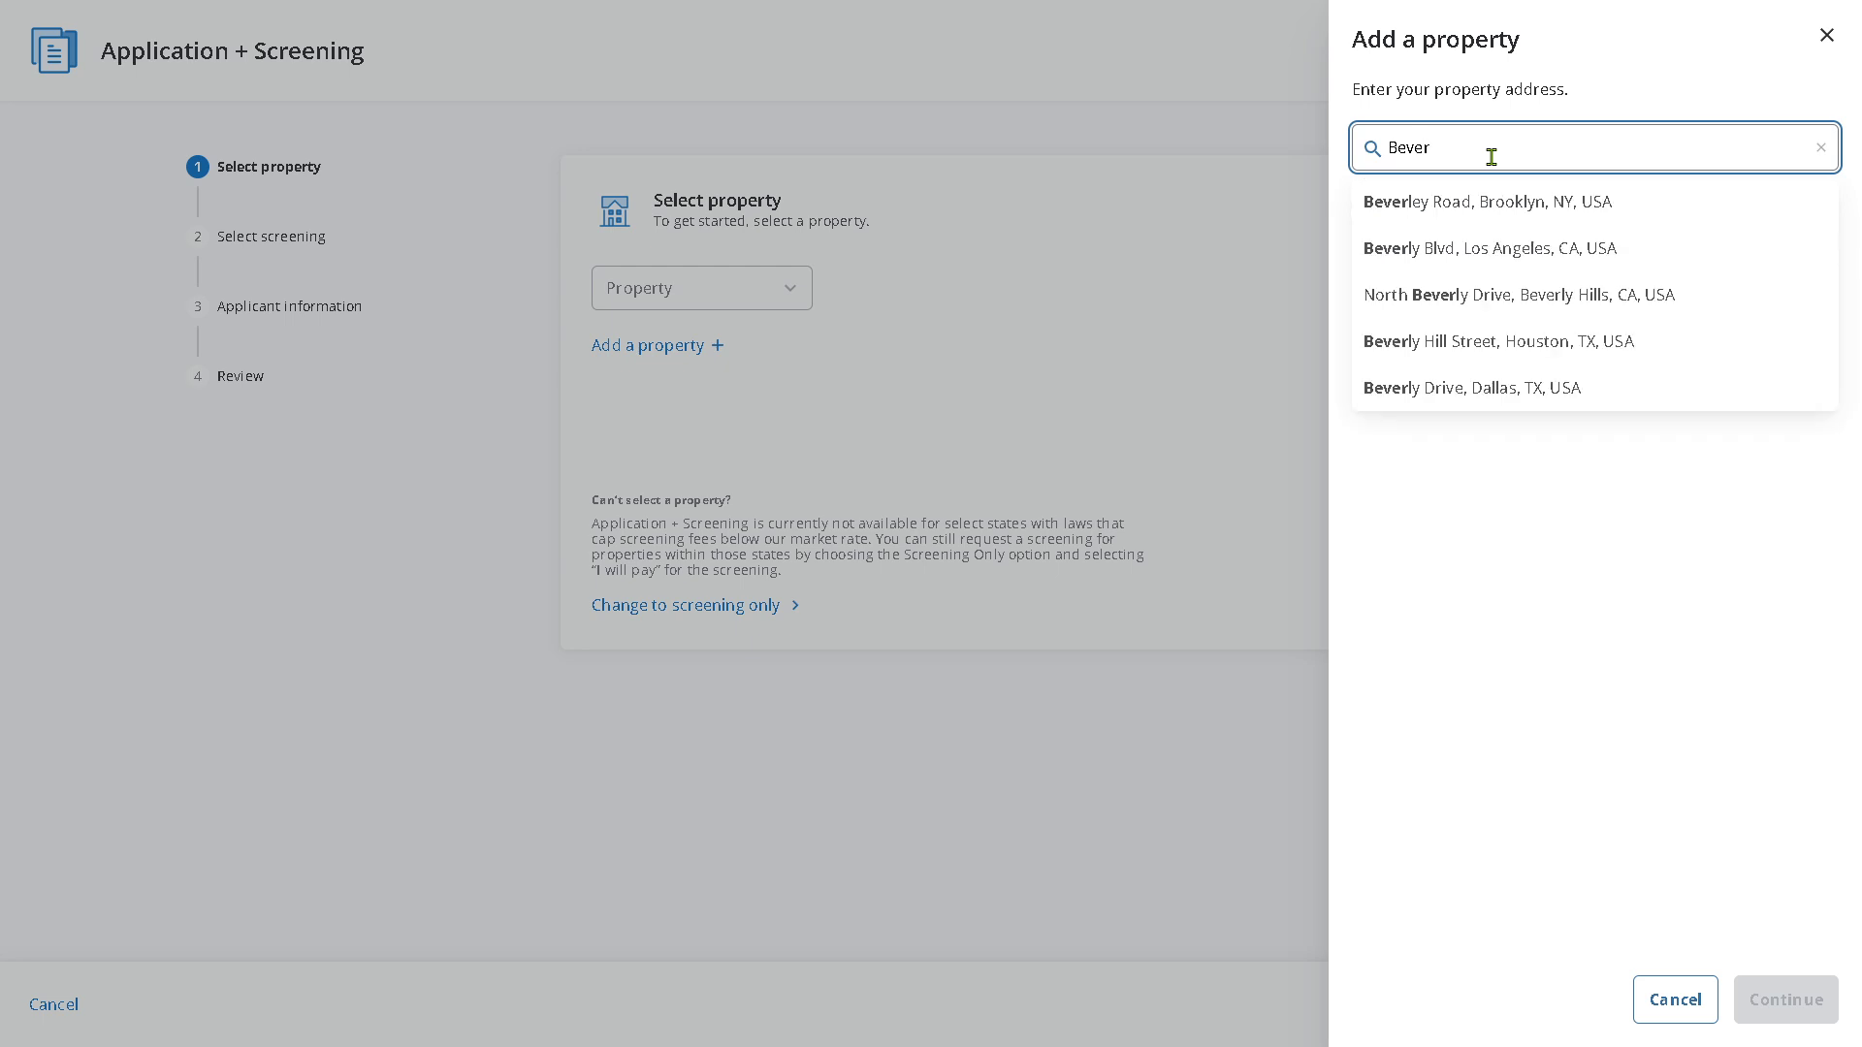
{"action": "left_click", "coordinate": [1488, 212]}
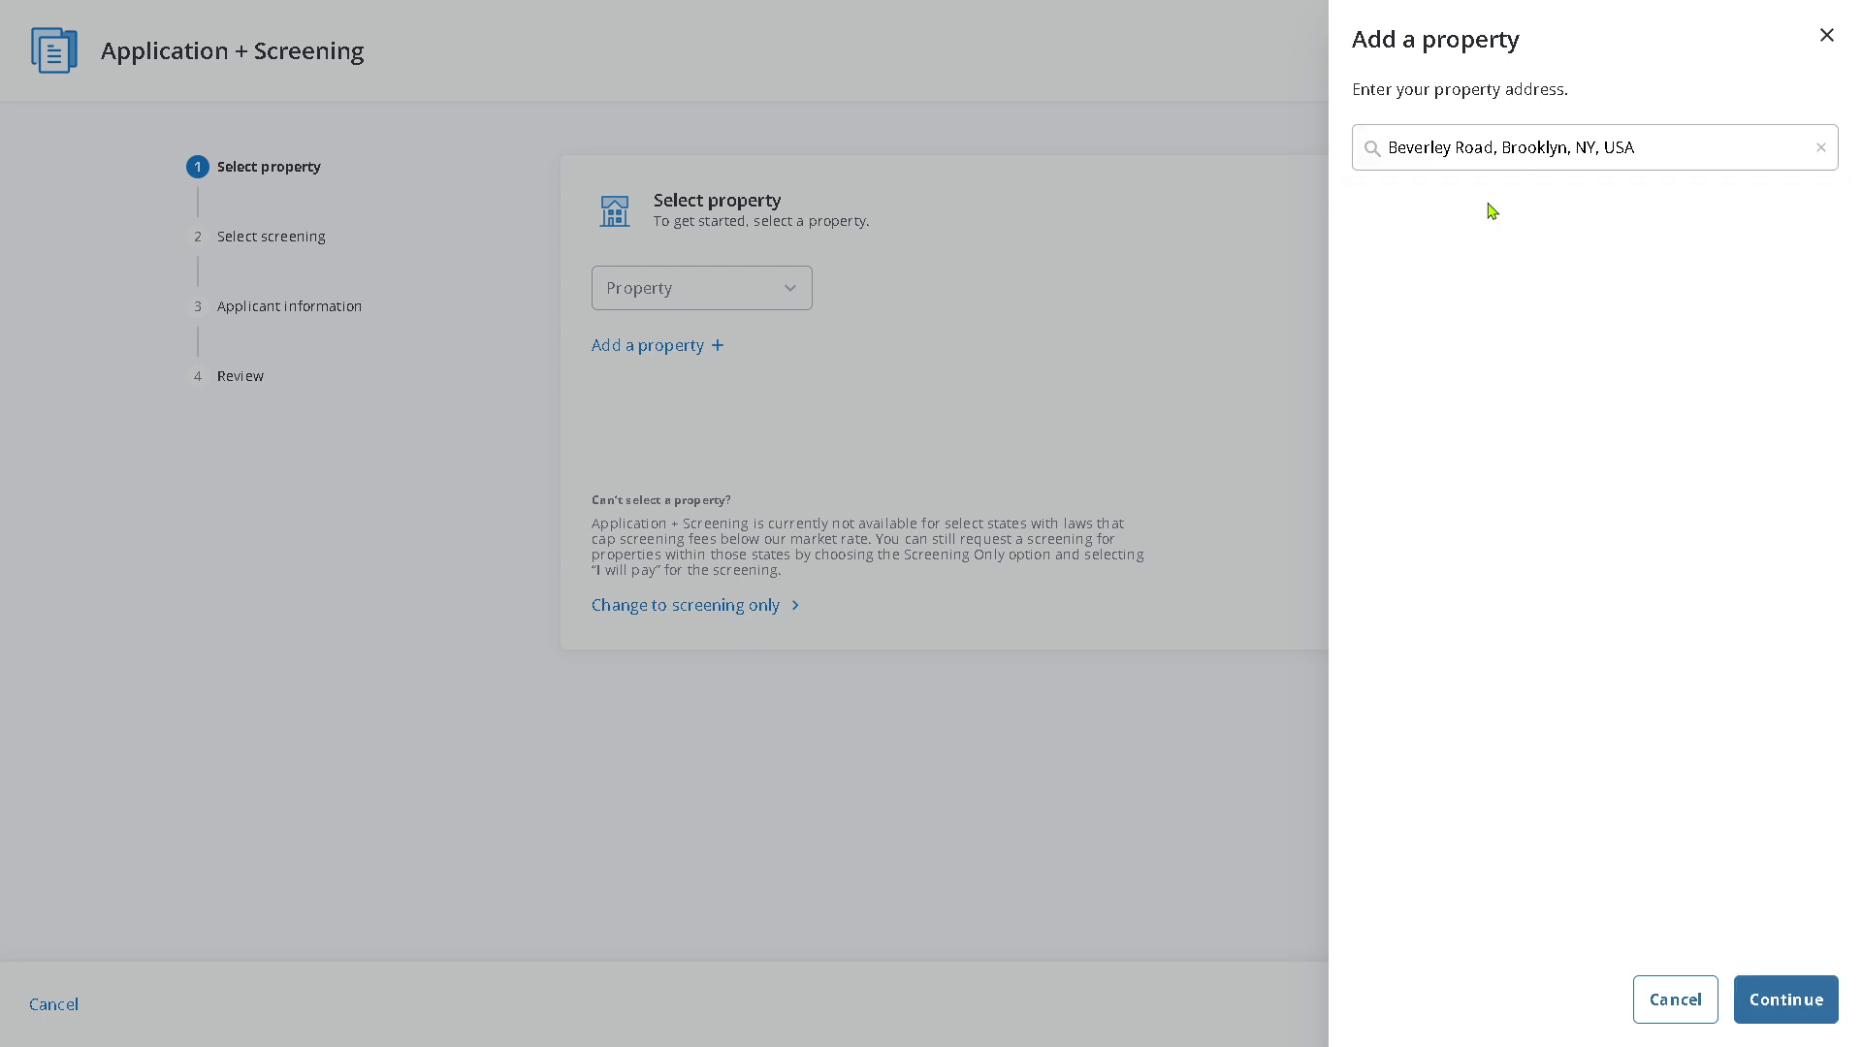
{"action": "left_click", "coordinate": [1780, 1004]}
- Replace the address with 'Beverly Hi', choosing the Beverly Hill Terrace, Woodbridge suggestion
{"action": "left_click", "coordinate": [1696, 165]}
{"action": "left_click", "coordinate": [1804, 151]}
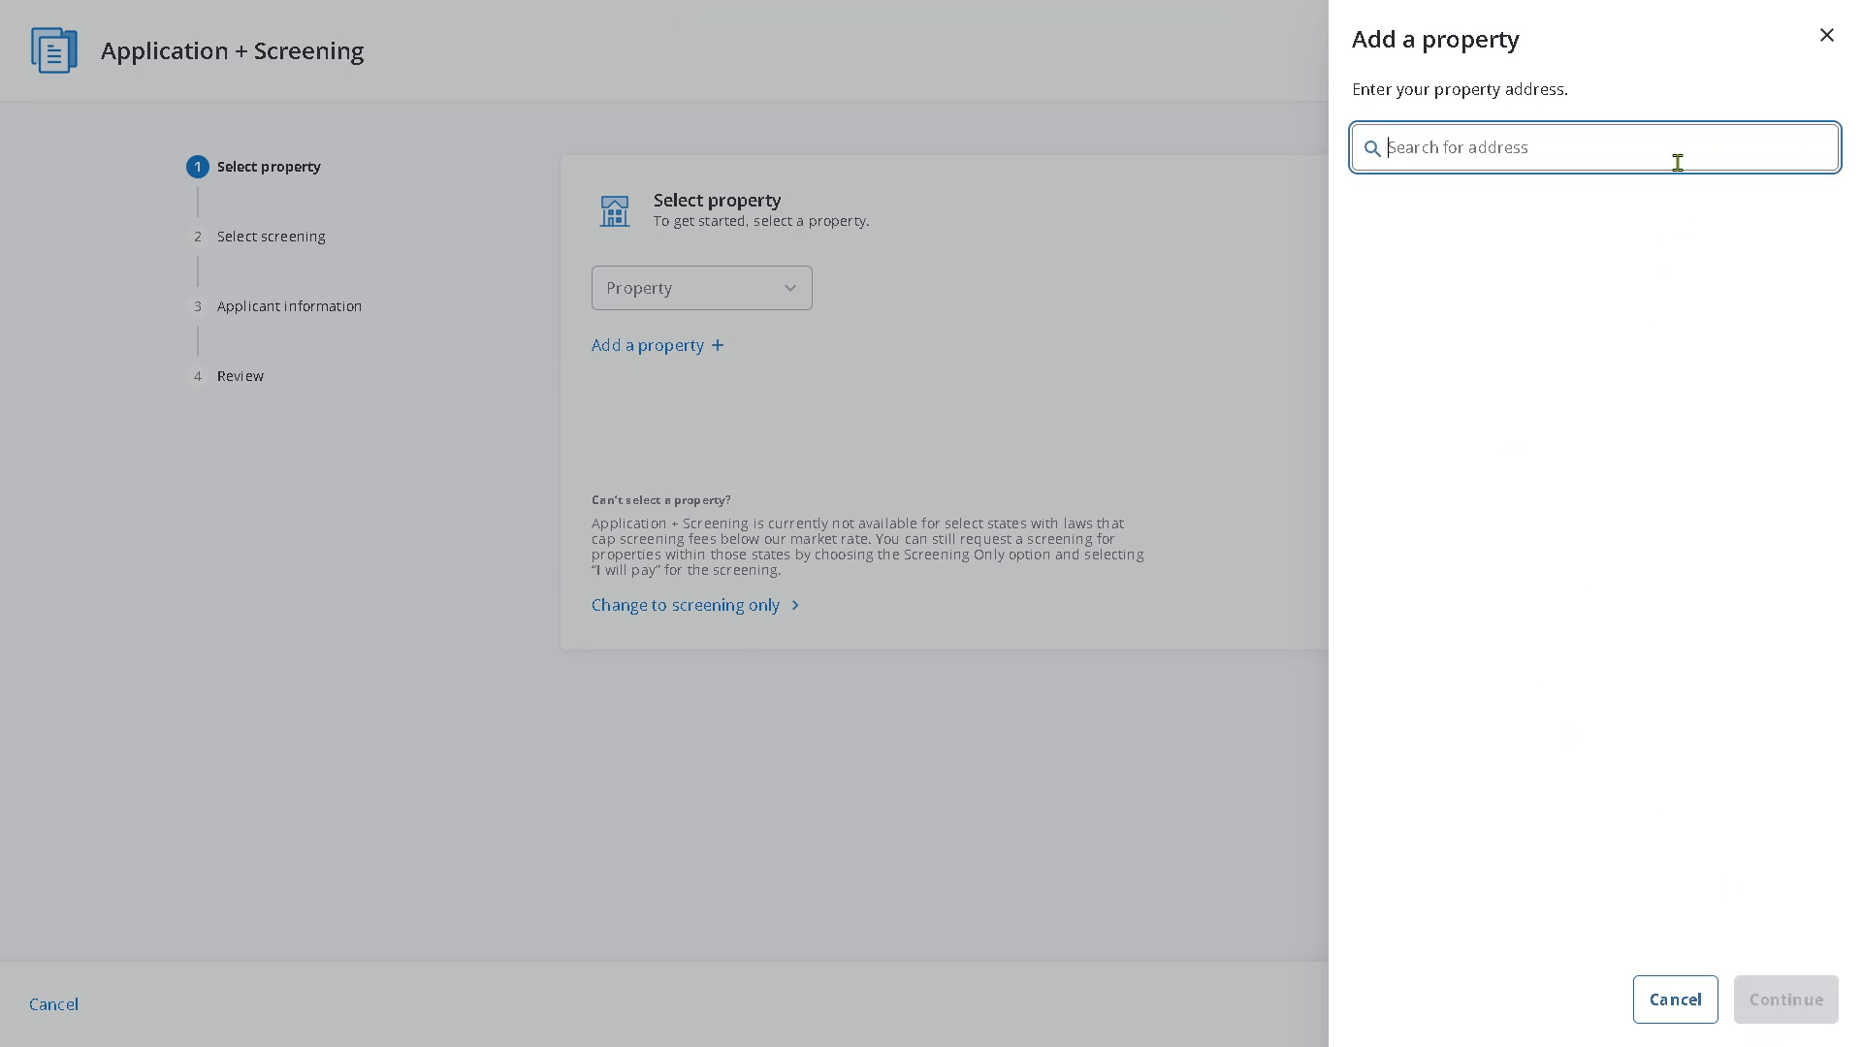
{"action": "type", "text": "Bever"}
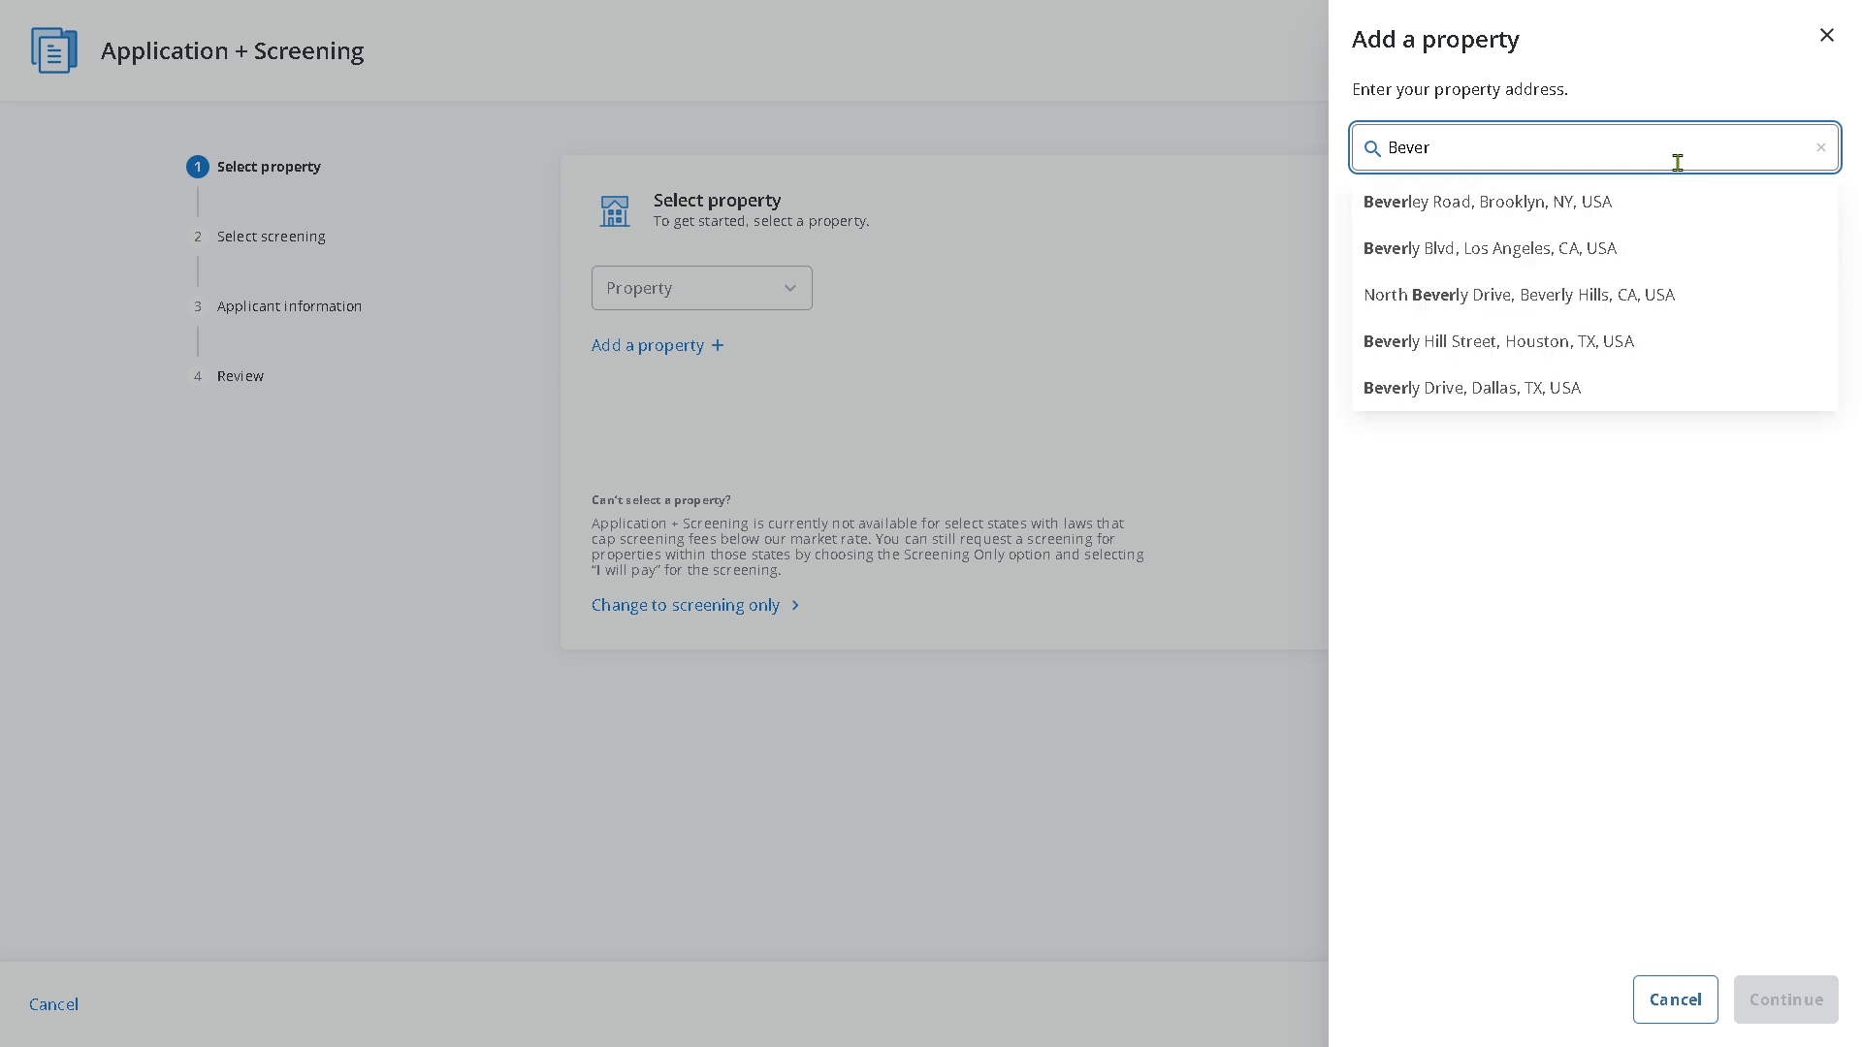
{"action": "type", "text": "ly Hi"}
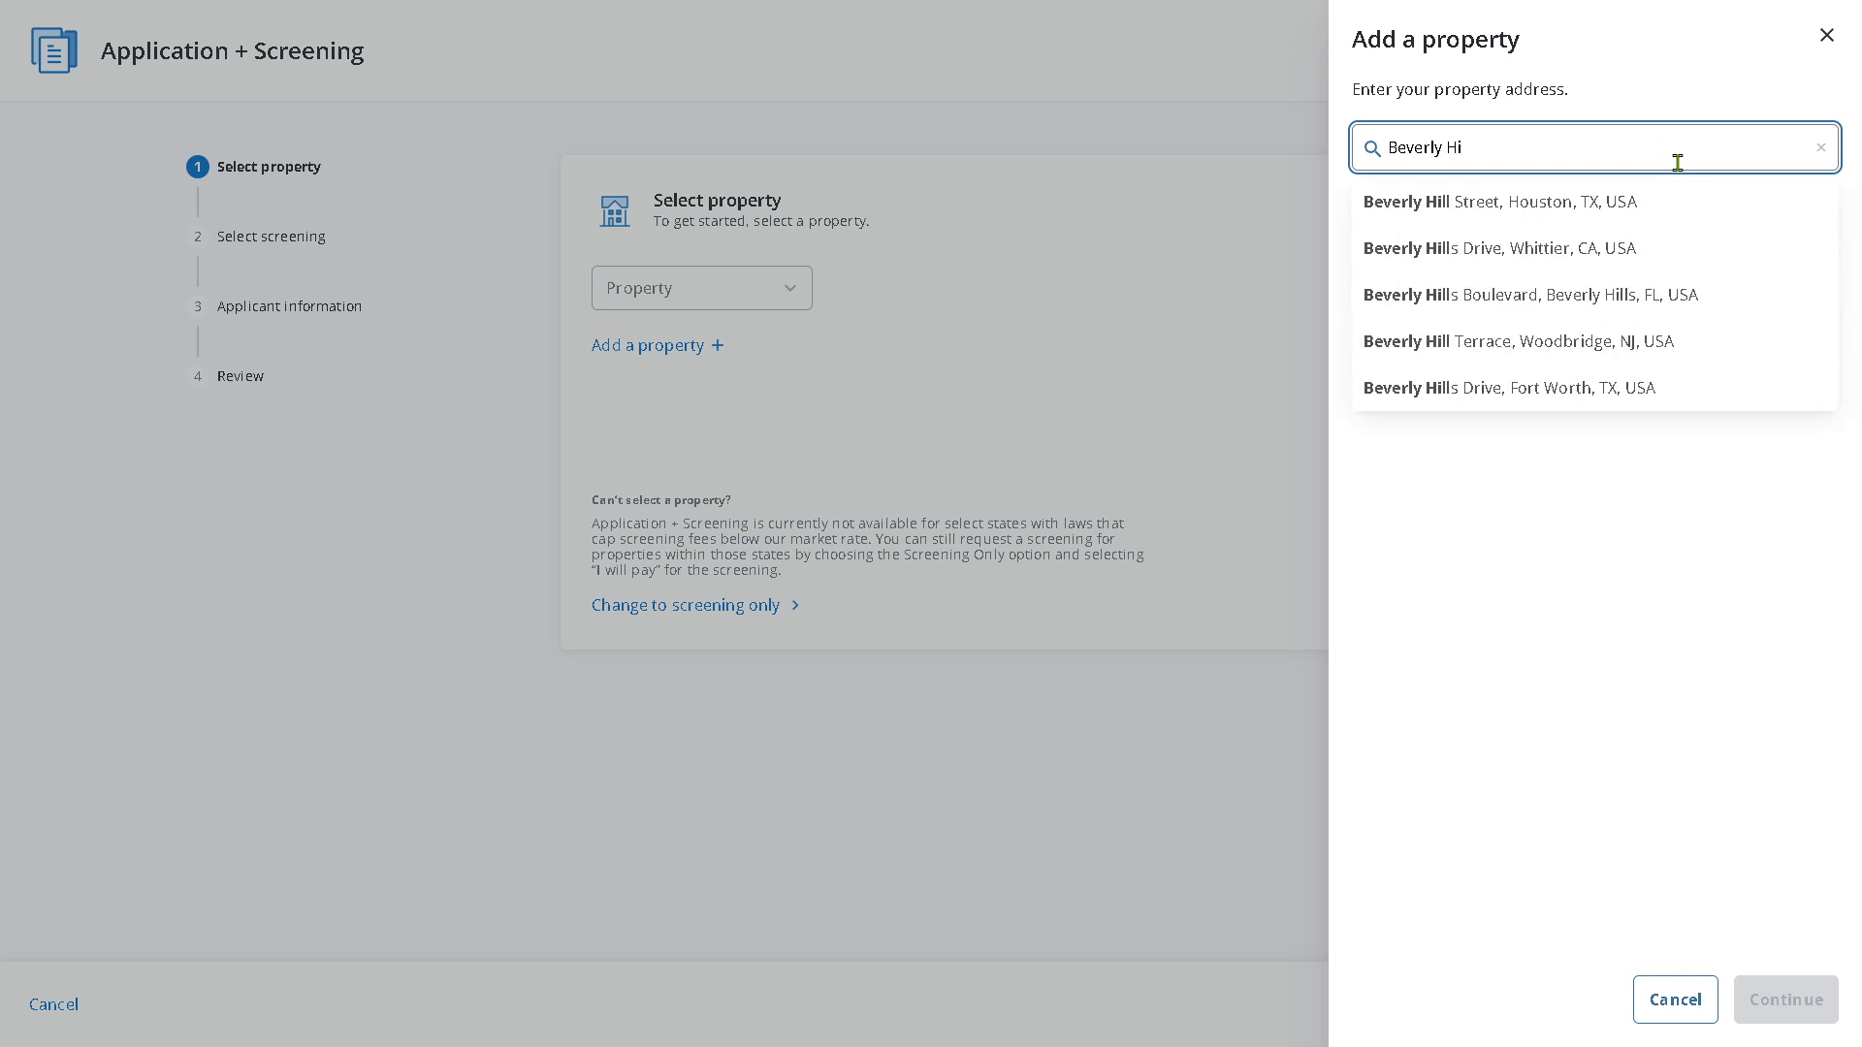
{"action": "left_click", "coordinate": [1520, 355]}
{"action": "left_click", "coordinate": [1794, 1002]}
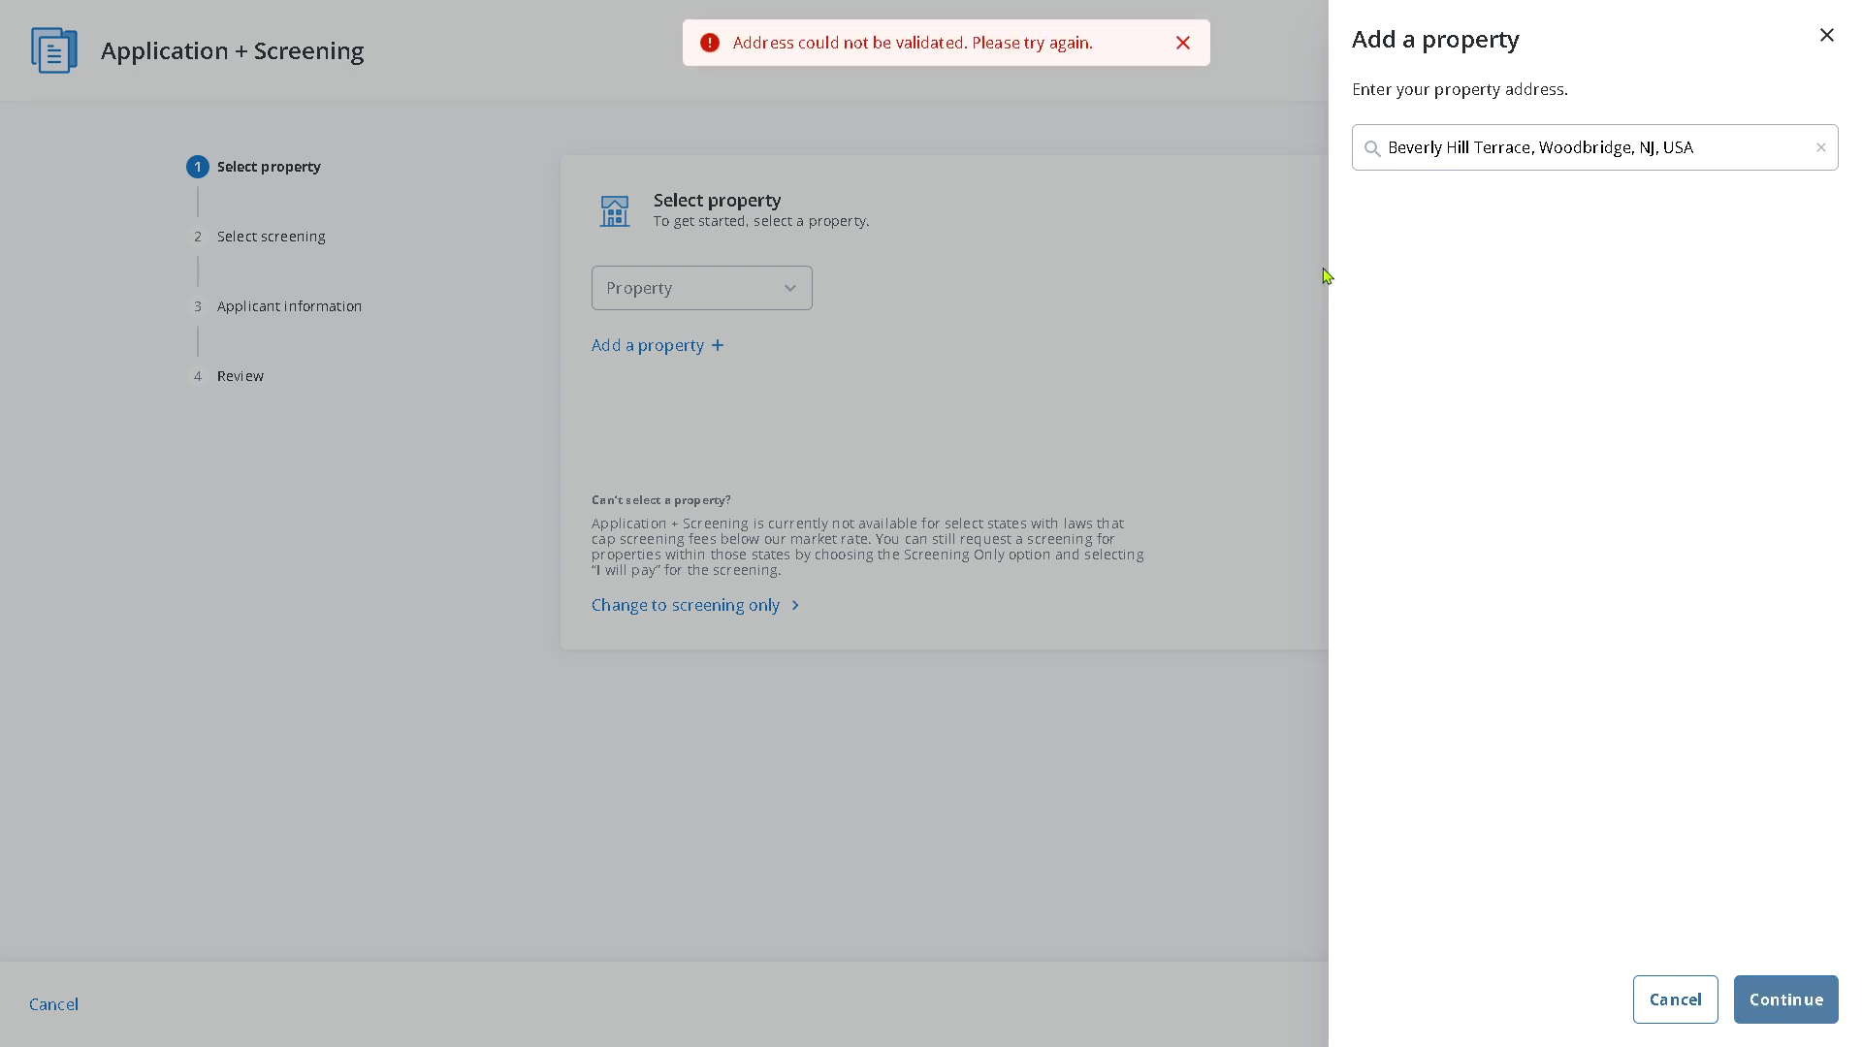
- Close the Add a property panel, leave the screening wizard, and dismiss the popup
{"action": "left_click", "coordinate": [1687, 143]}
{"action": "key", "text": "ctrl+a"}
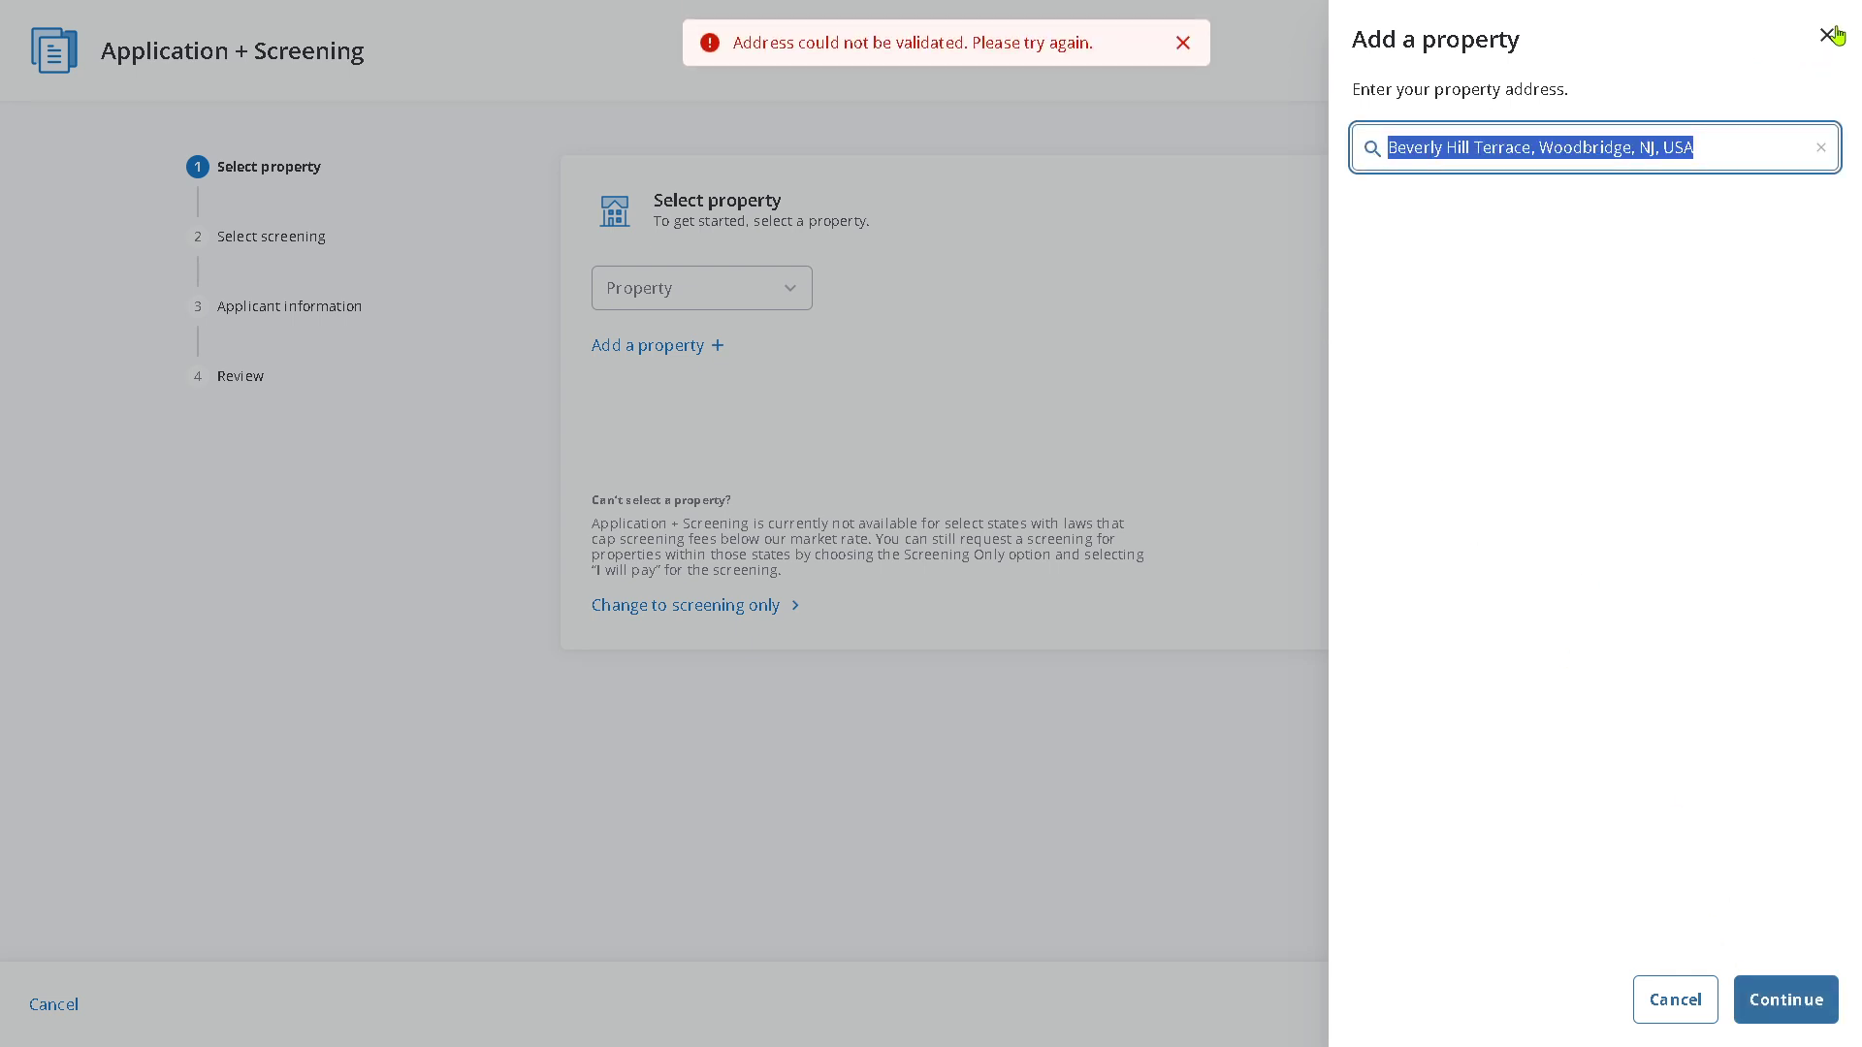
{"action": "left_click", "coordinate": [1828, 36]}
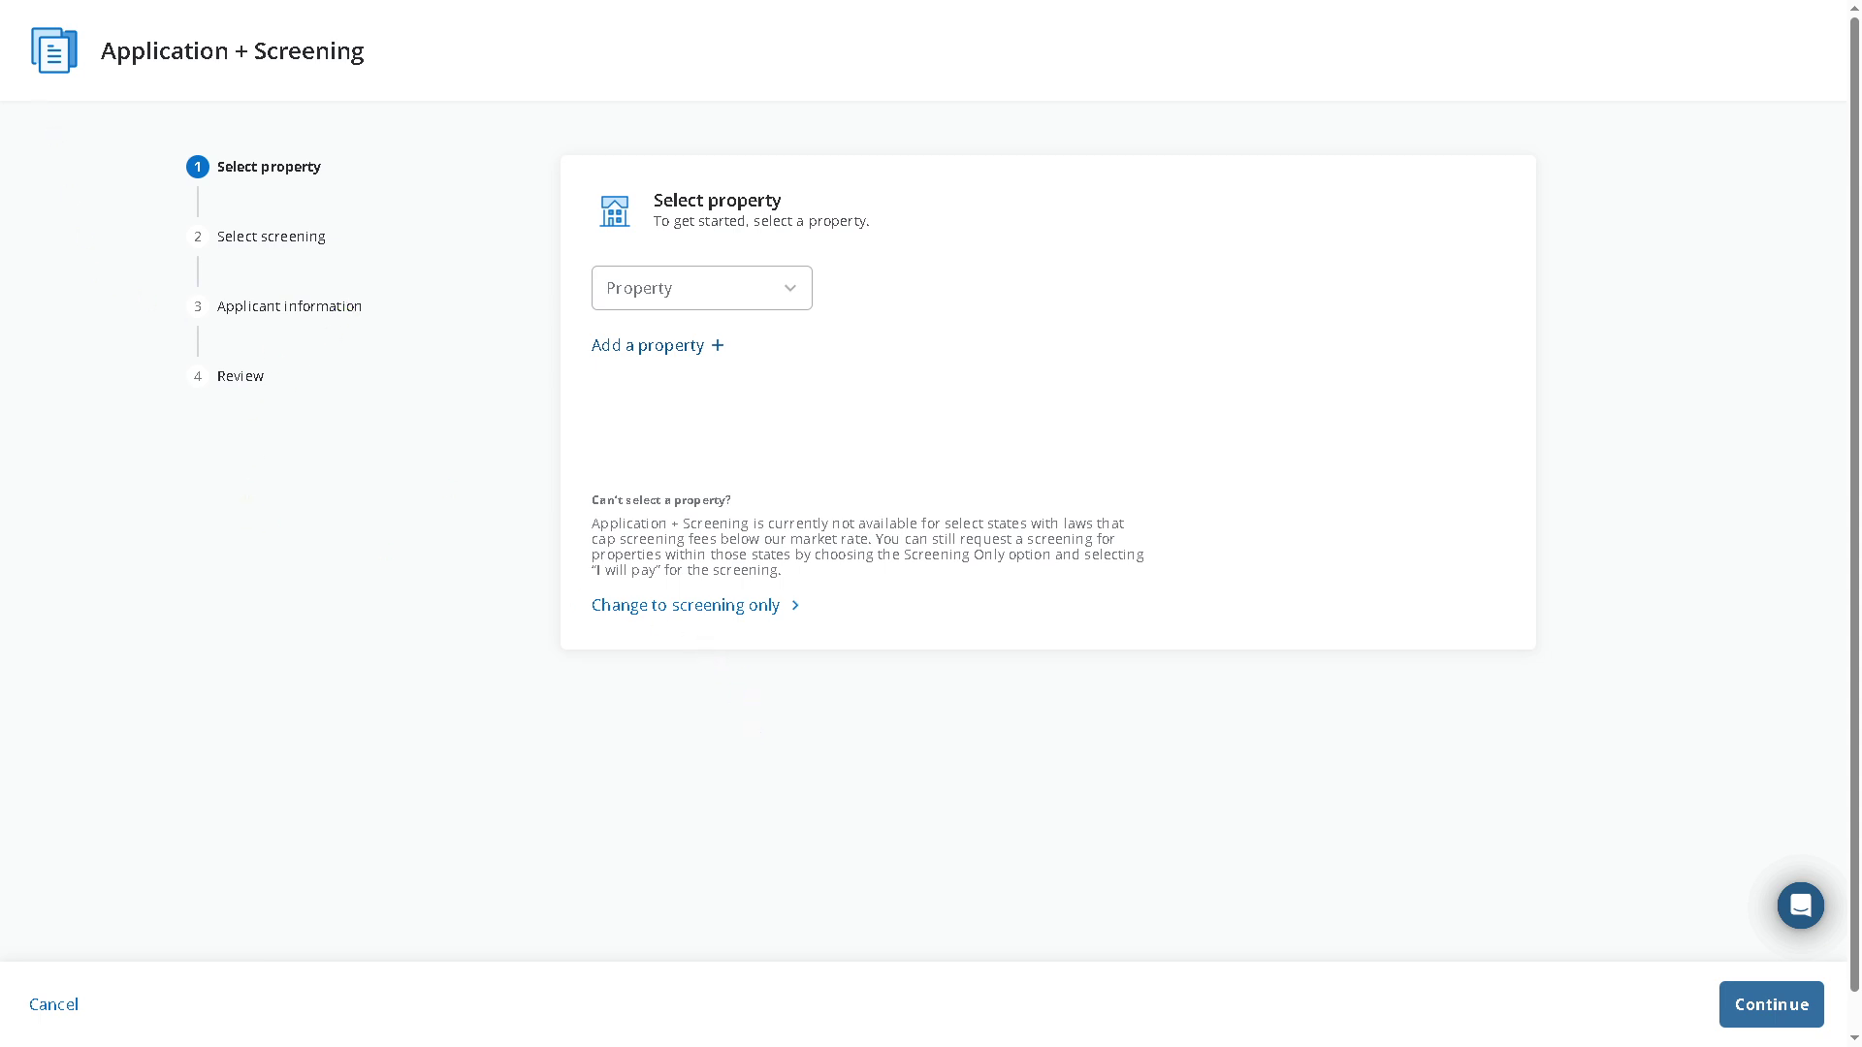
{"action": "key", "text": "alt+Left"}
{"action": "left_click", "coordinate": [378, 462]}
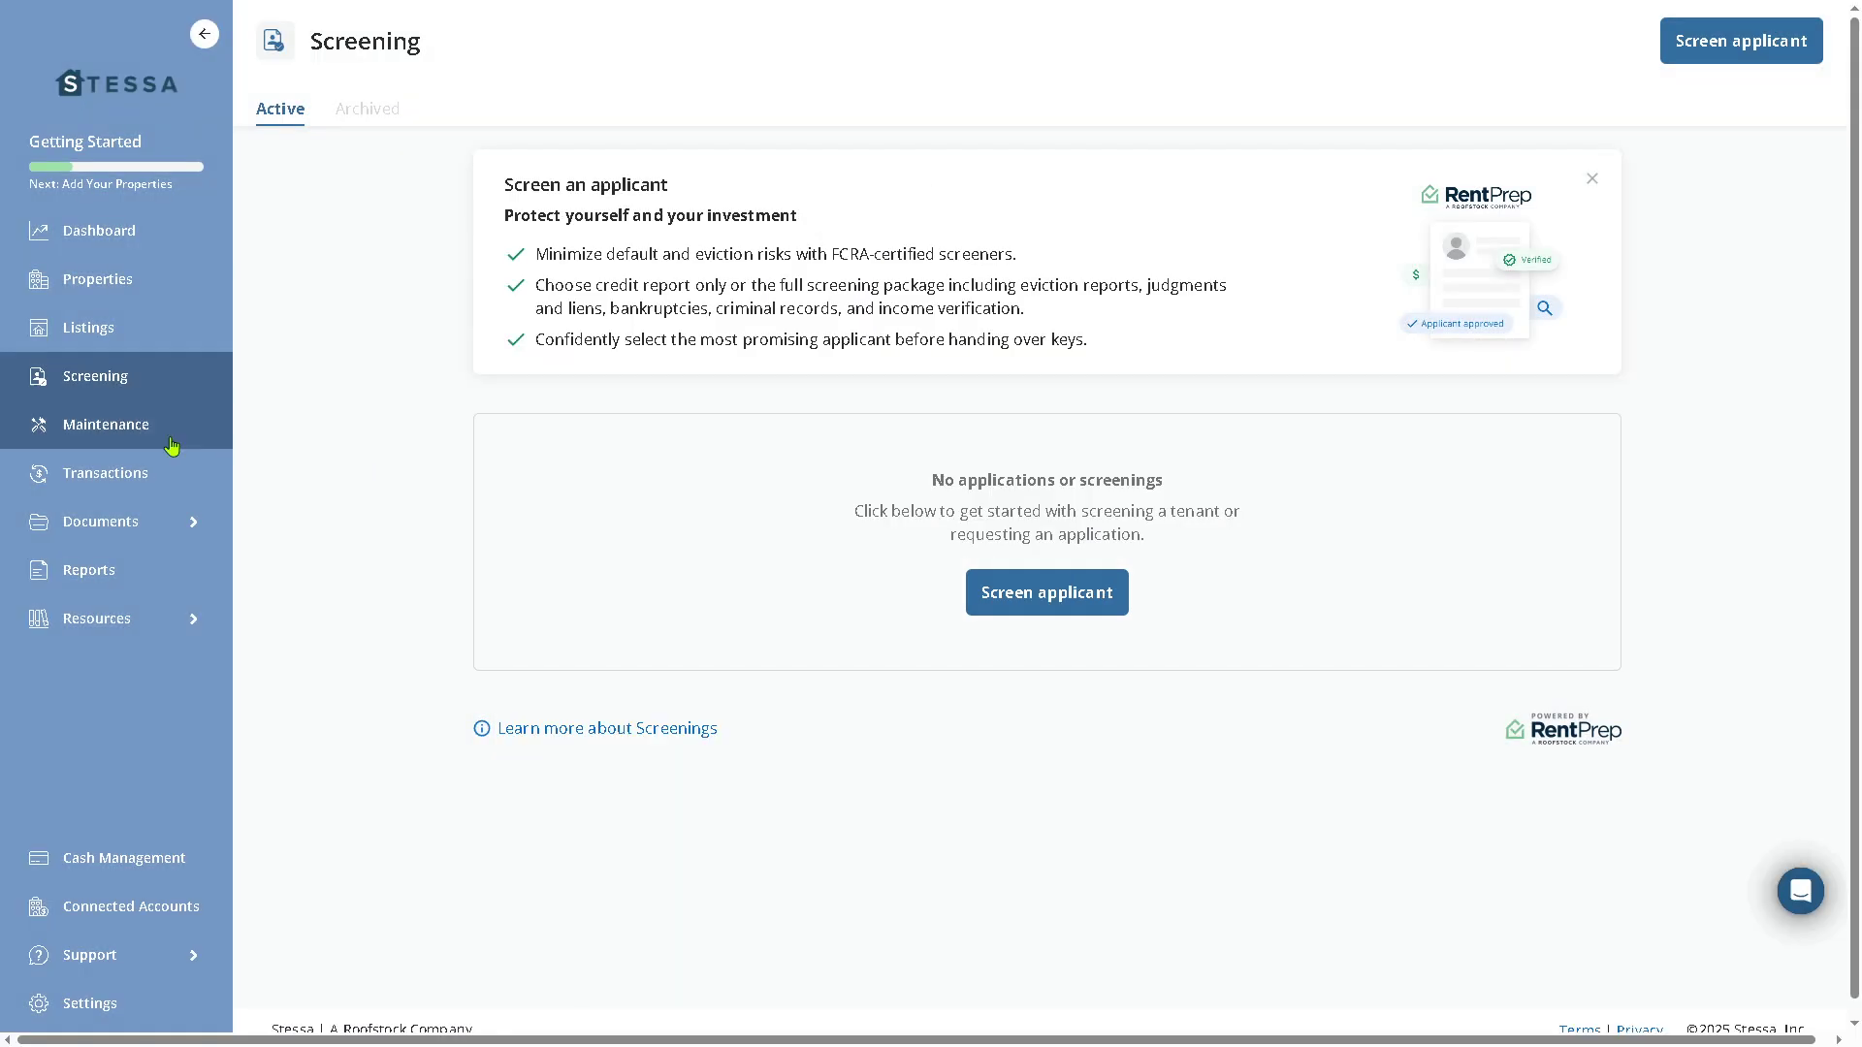
- Read the Maintenance upgrade page, then go to Transactions to see the add-transaction options
{"action": "left_click", "coordinate": [105, 424]}
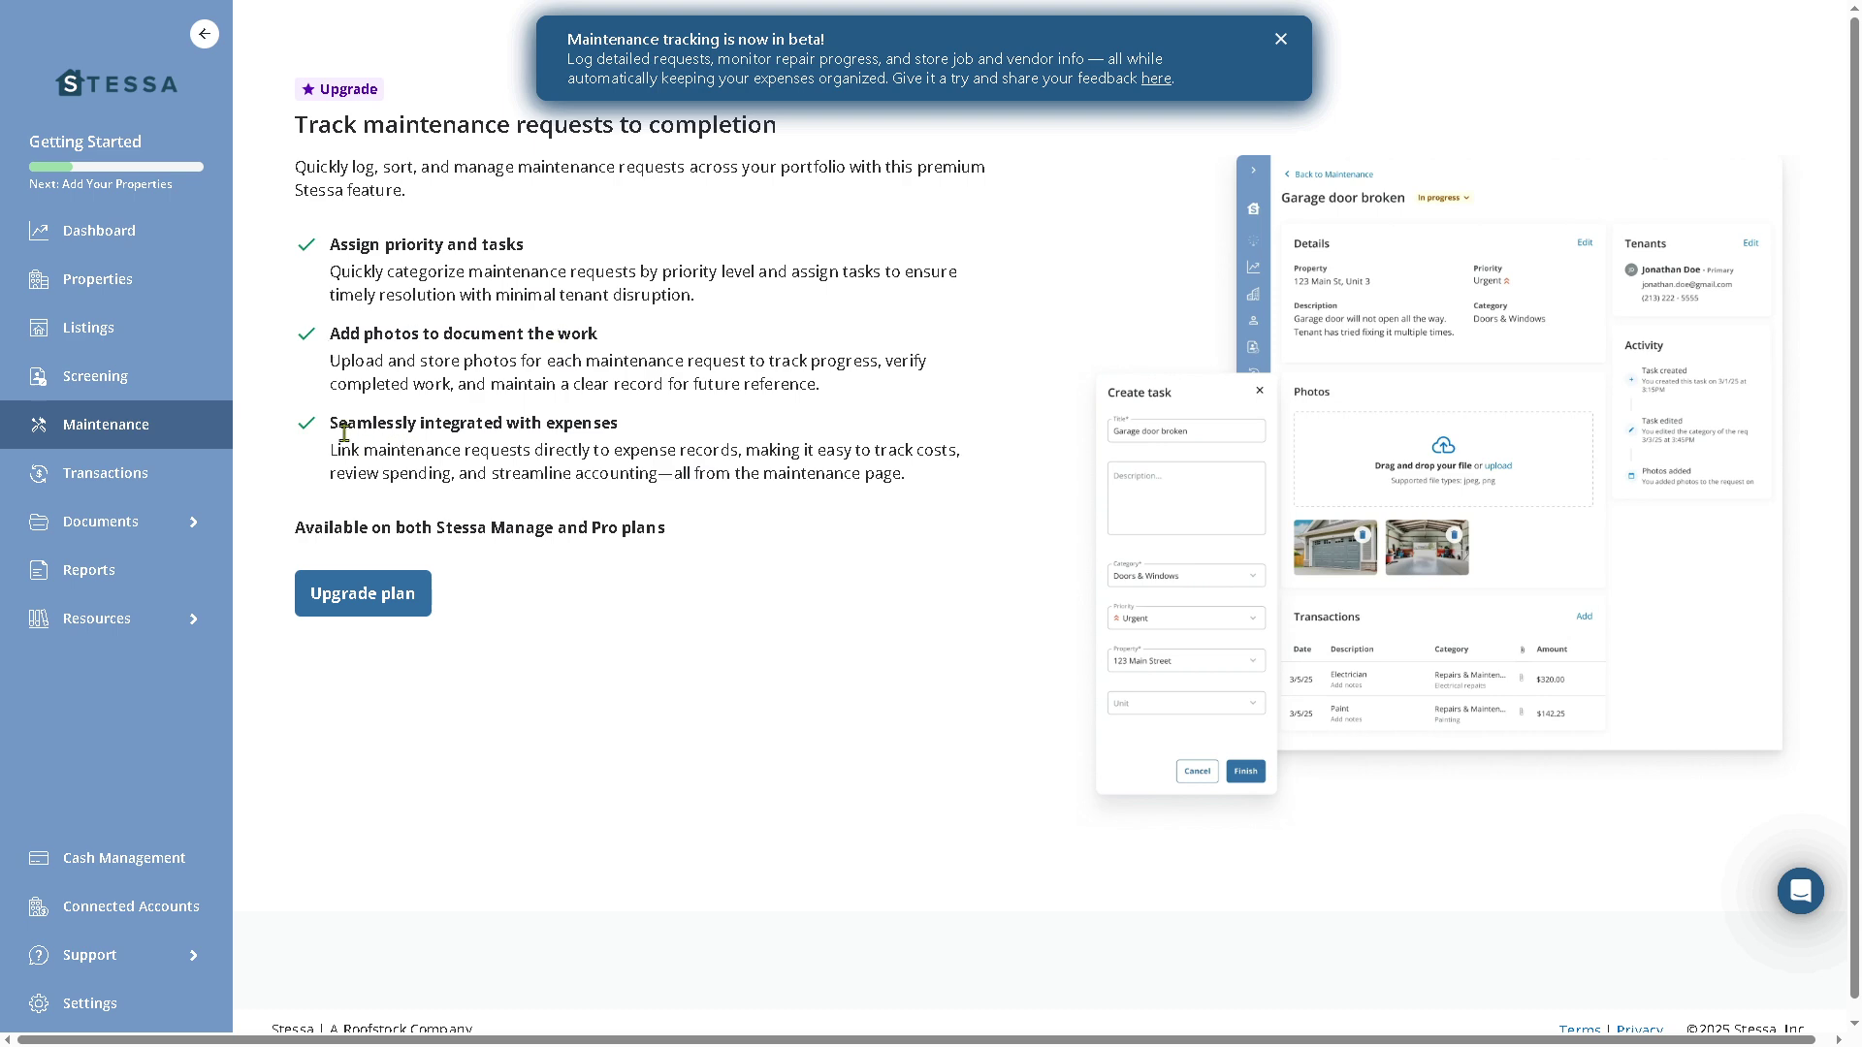
{"action": "left_click", "coordinate": [137, 482]}
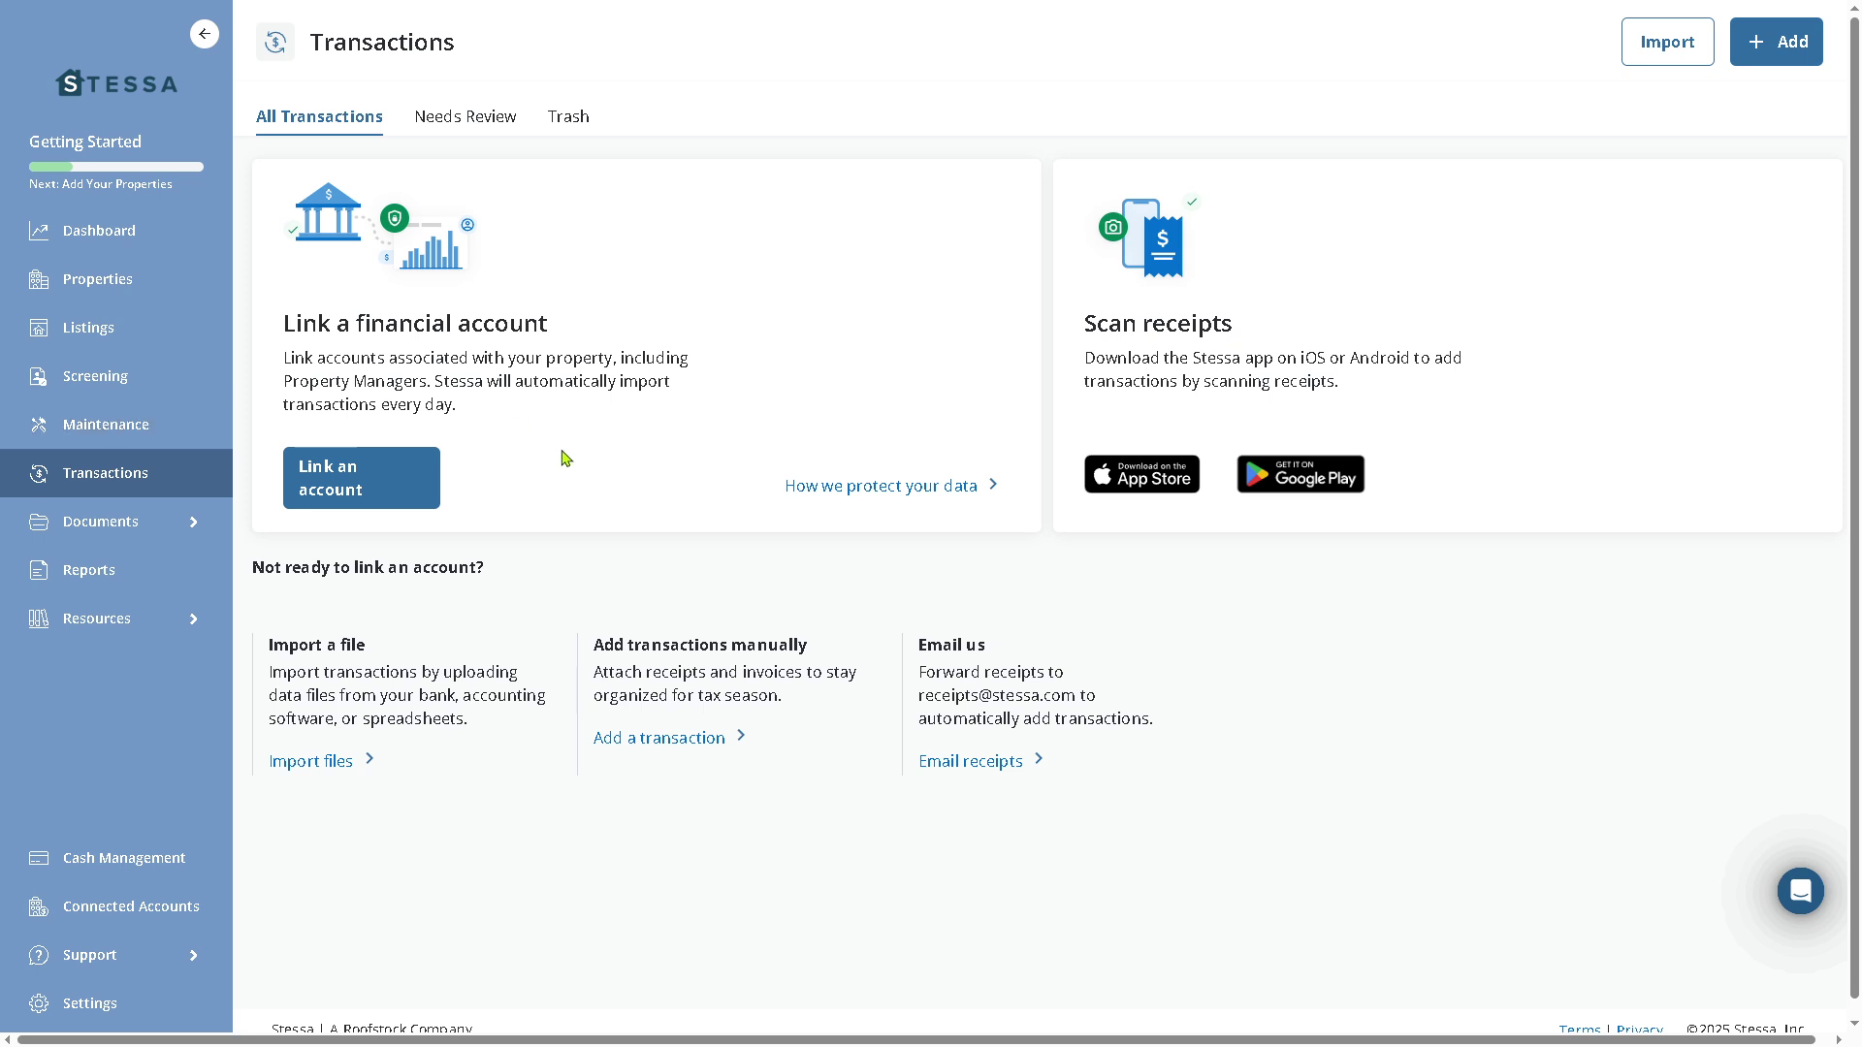
- Start linking a financial account from Transactions to reach the bank connection options
{"action": "left_click", "coordinate": [370, 479]}
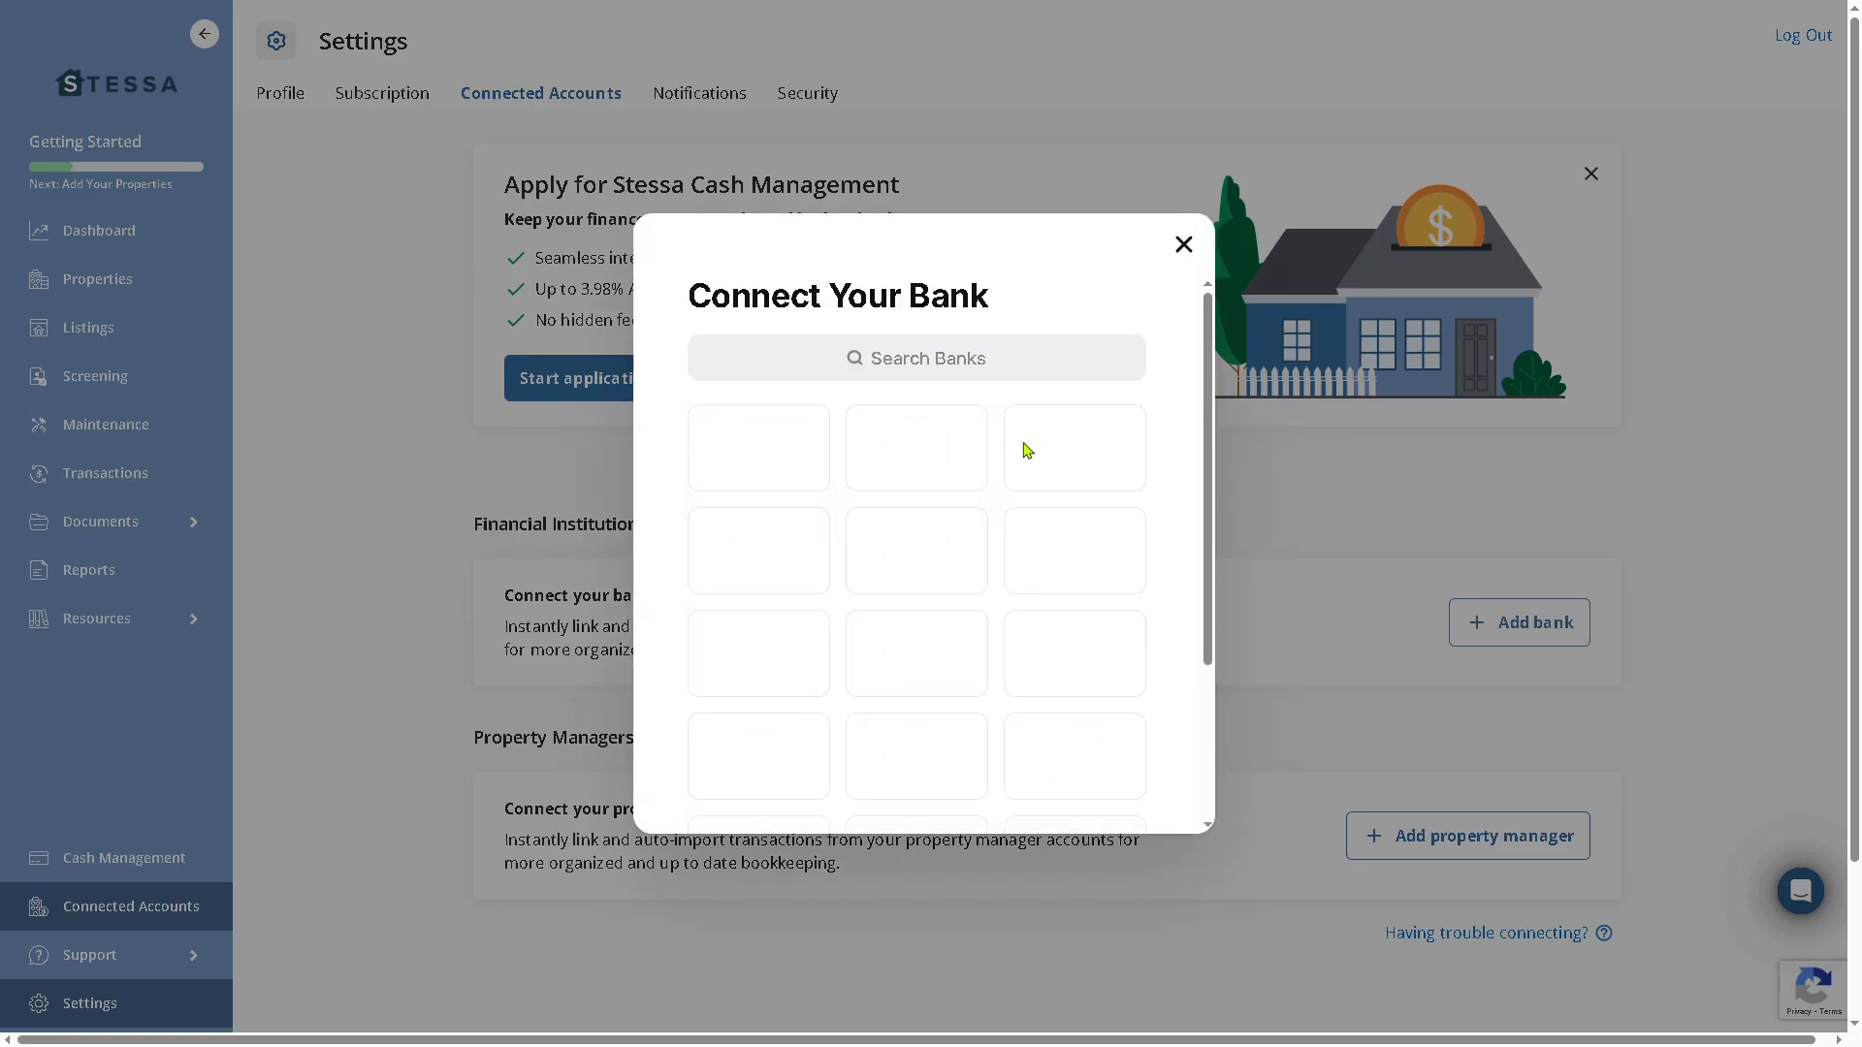
- Browse and close the Connect Your Bank list, then preview and close the property-manager form
{"action": "left_click", "coordinate": [896, 359]}
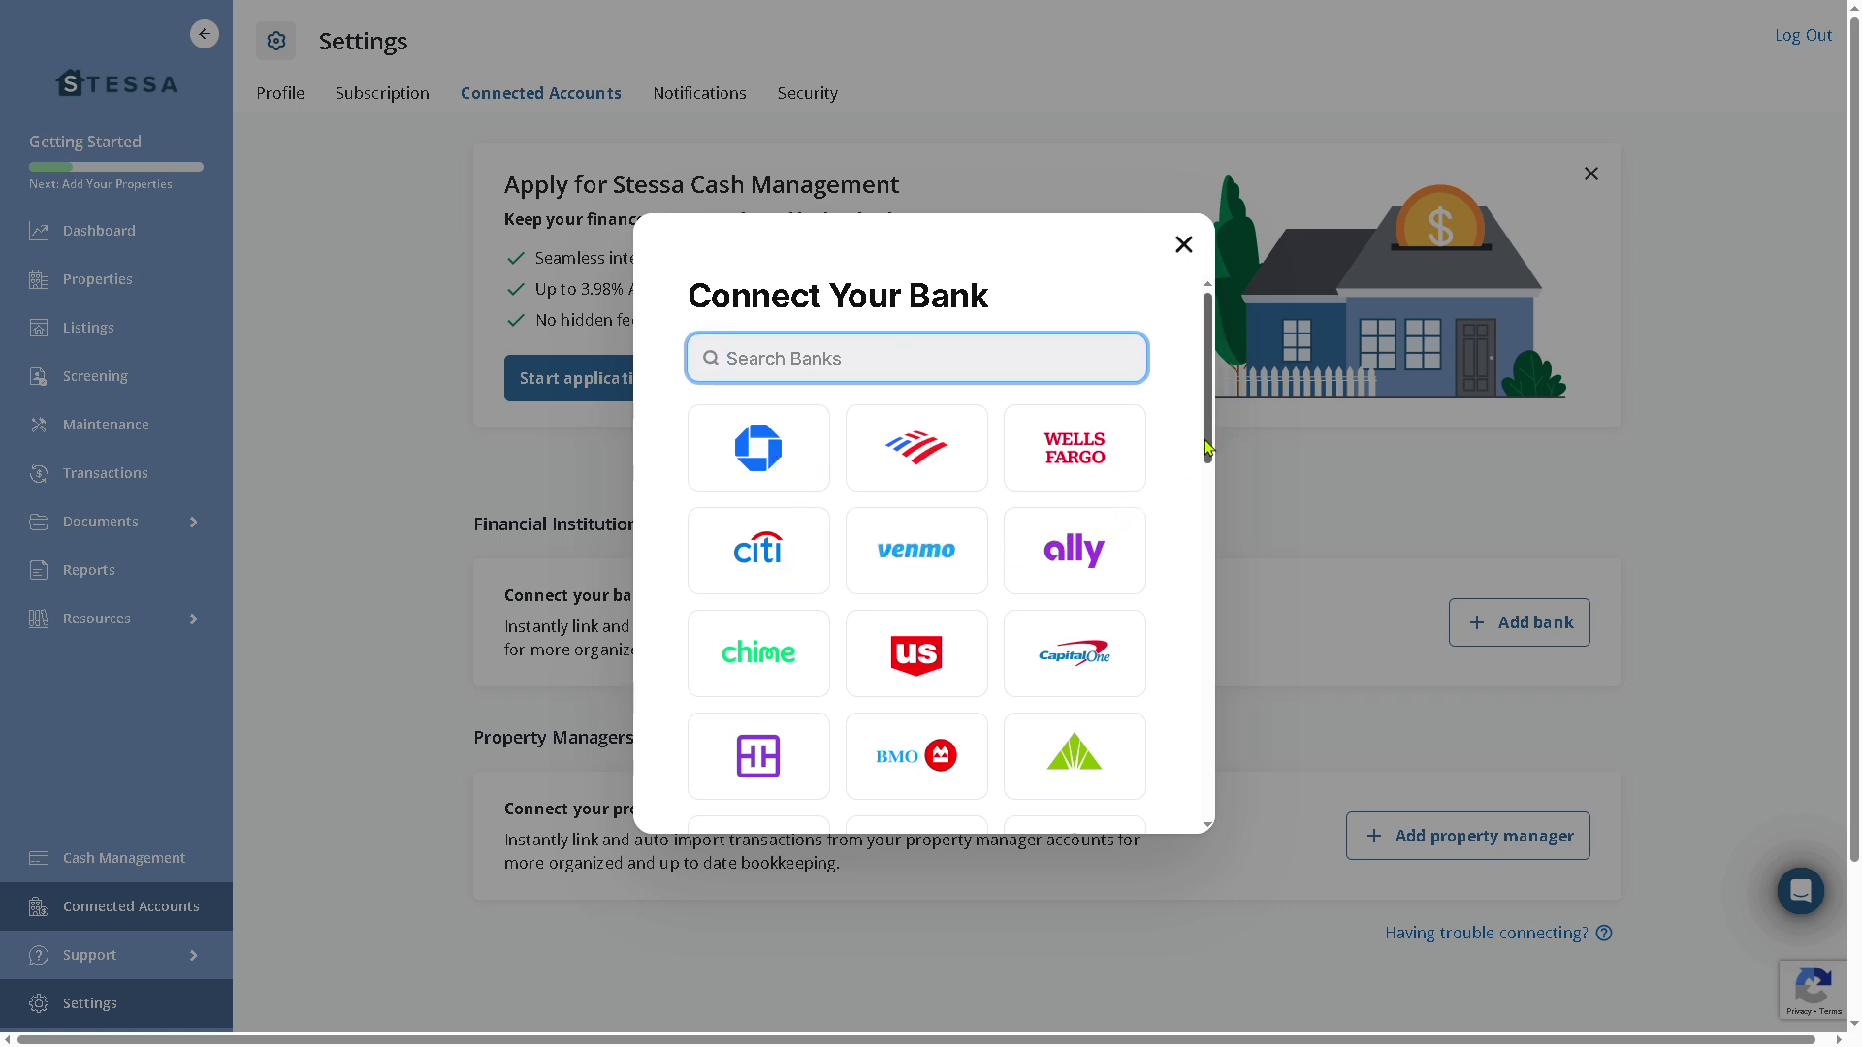
{"action": "left_click_drag", "start_coordinate": [1207, 451], "coordinate": [1265, 820]}
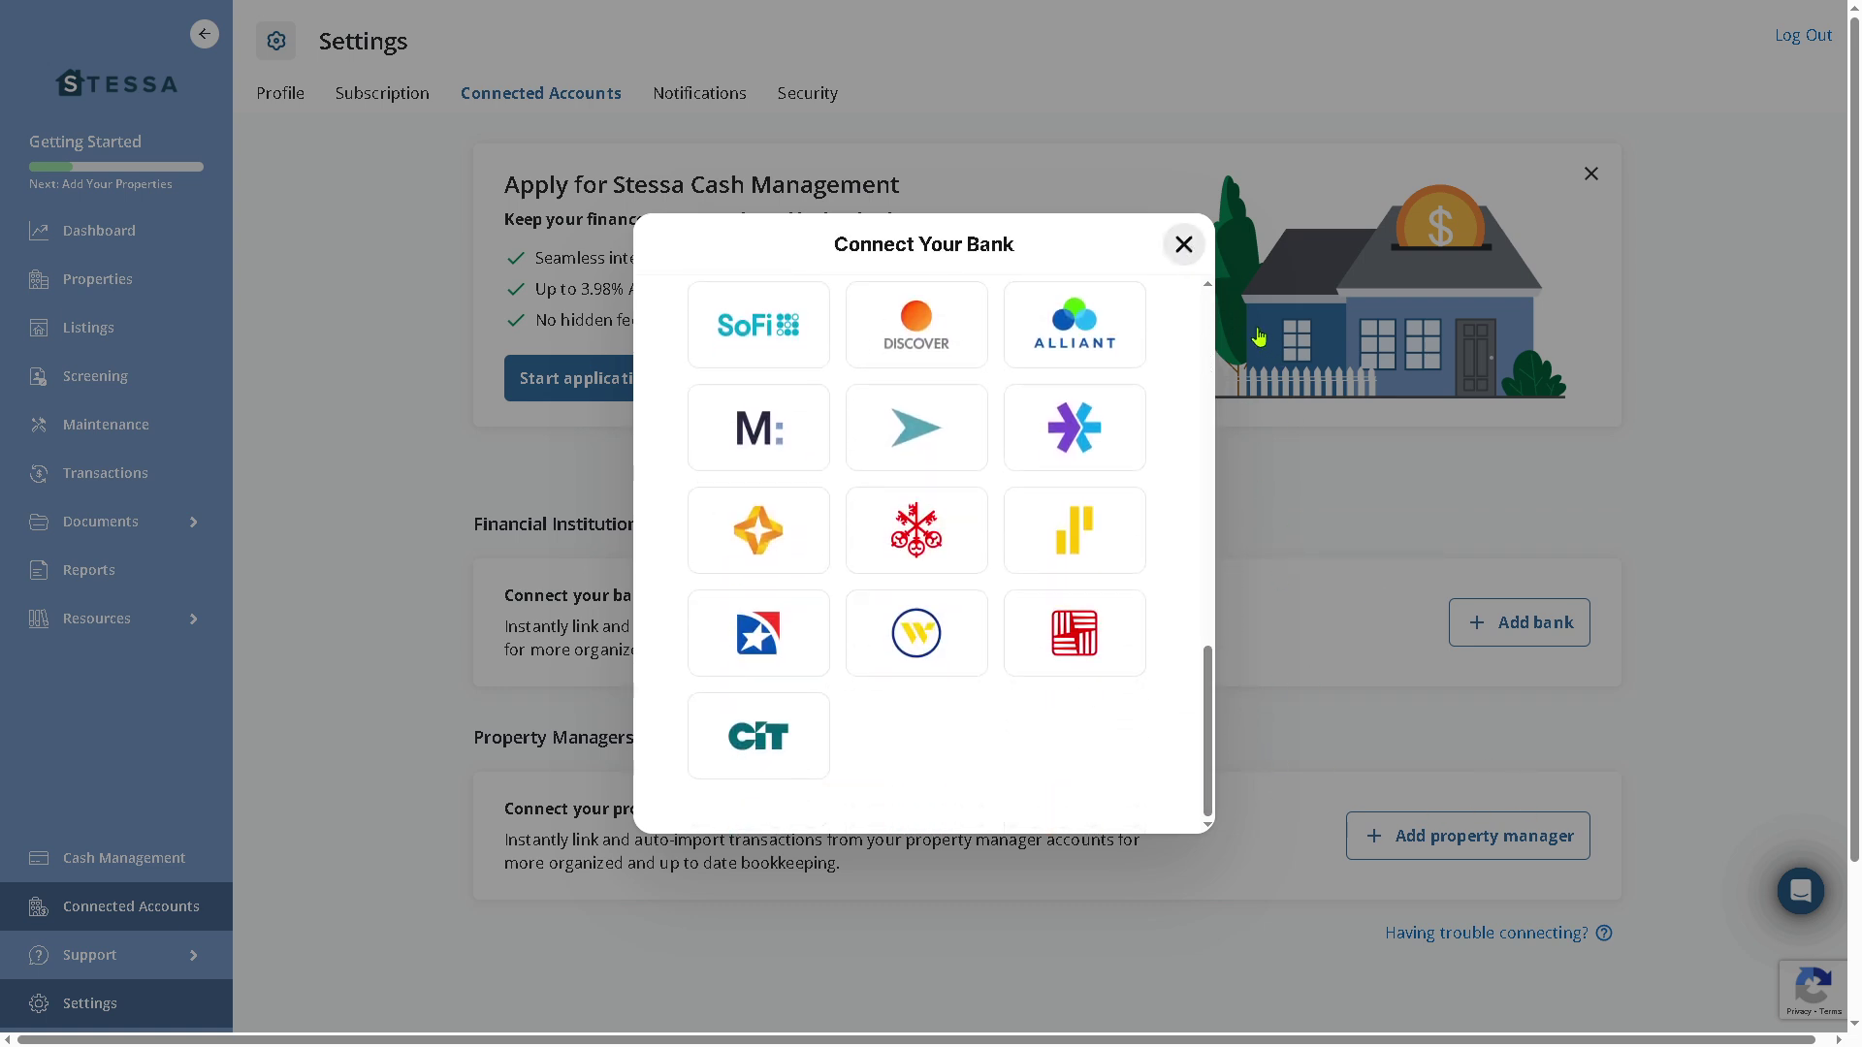
{"action": "left_click", "coordinate": [1184, 244]}
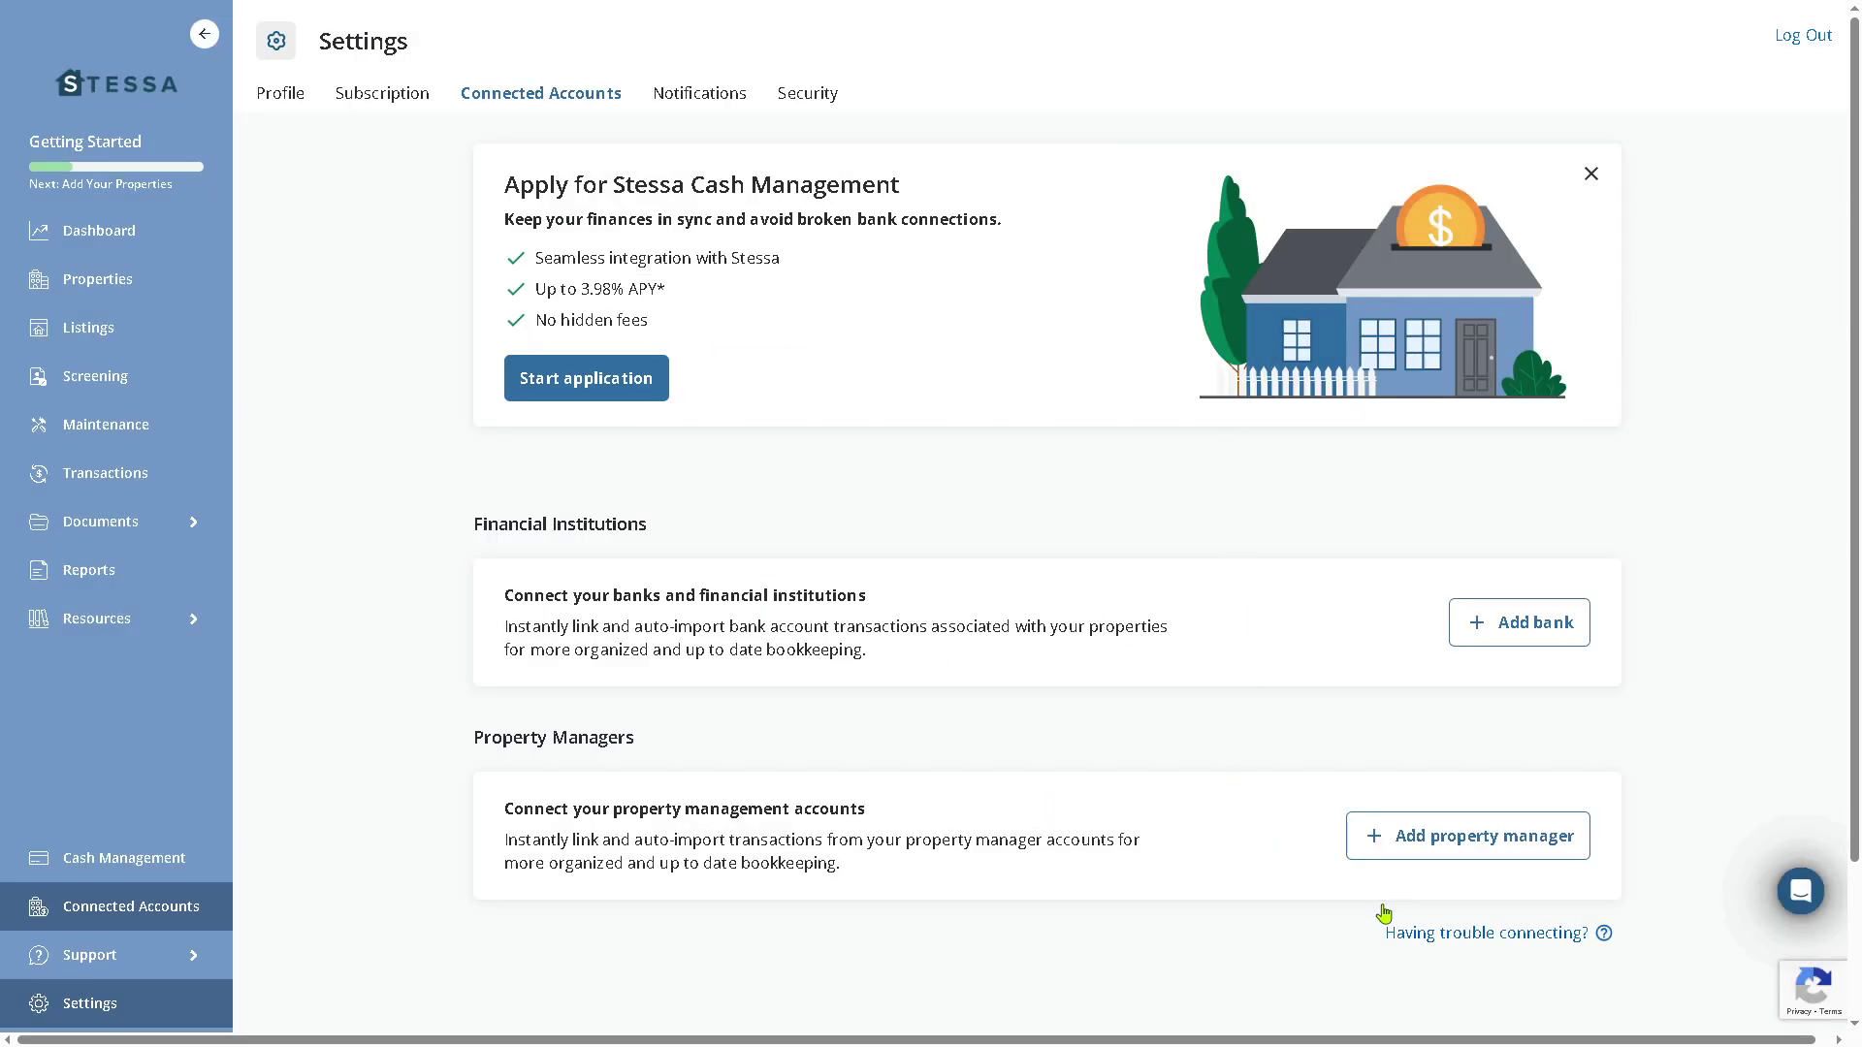
{"action": "left_click", "coordinate": [1478, 837]}
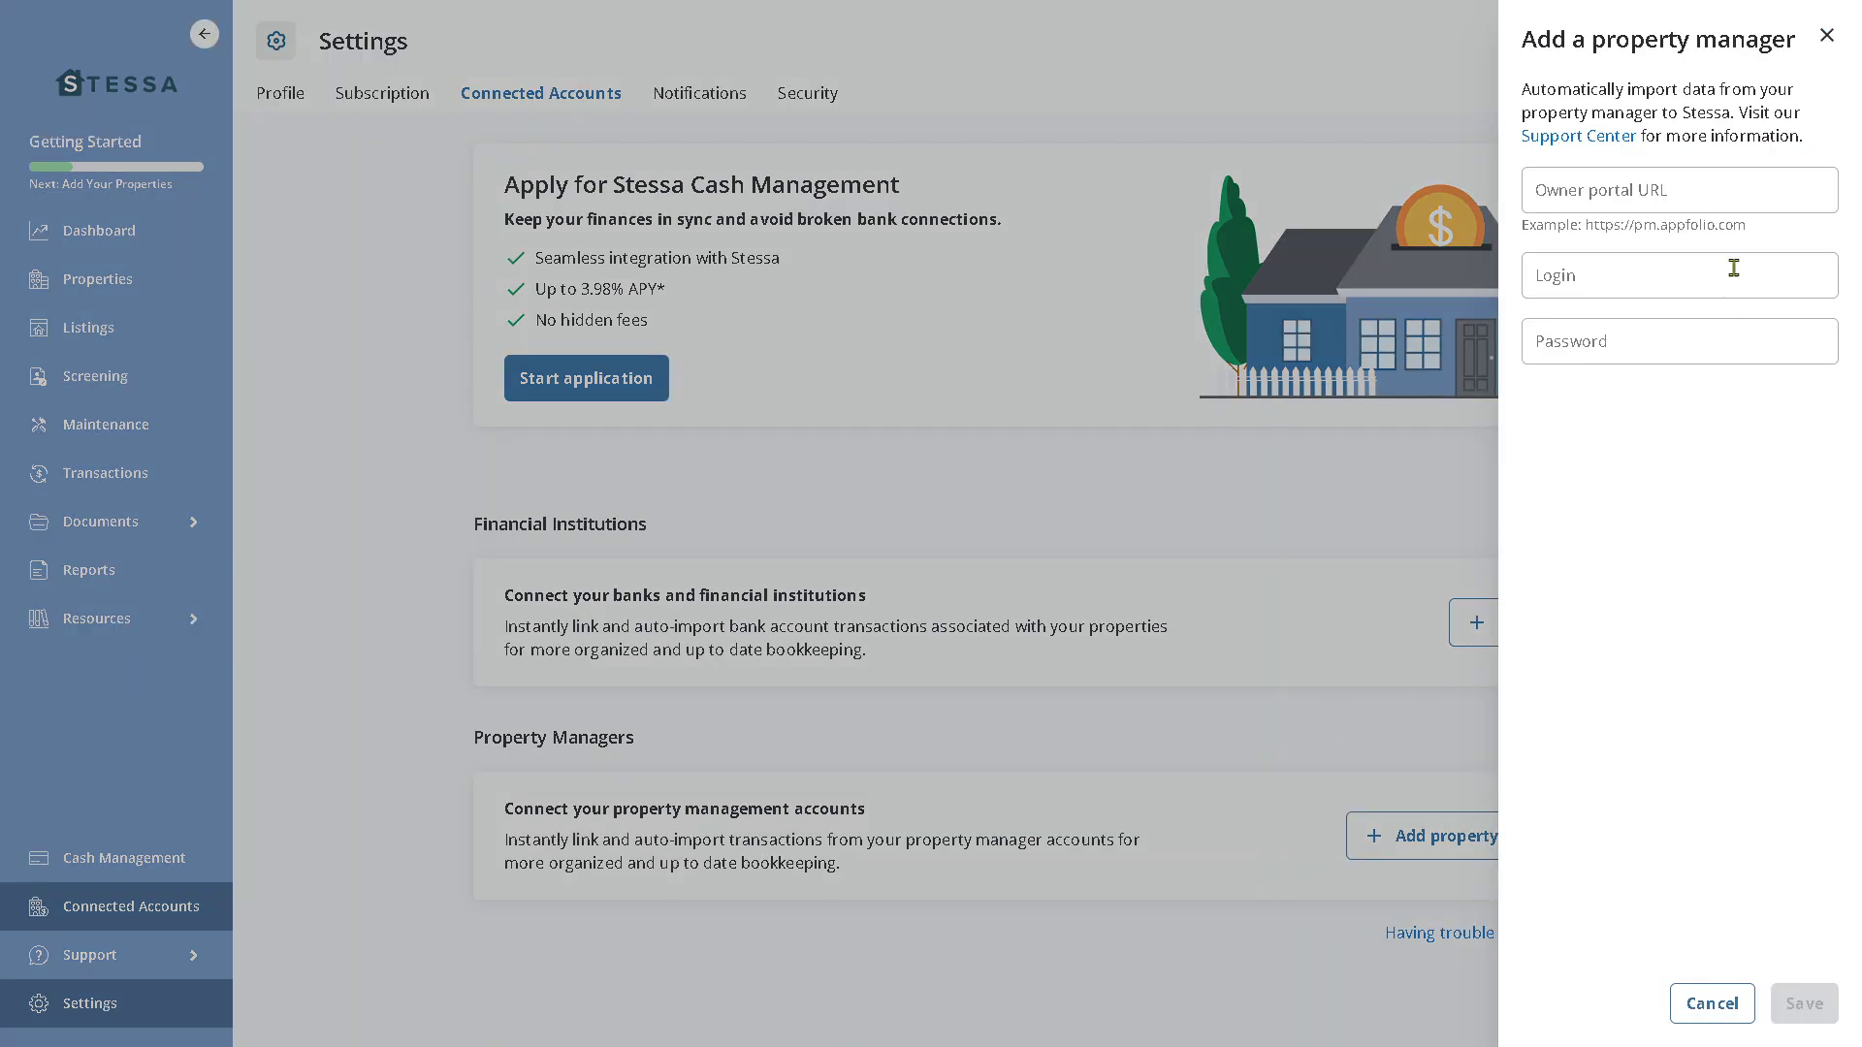
{"action": "left_click", "coordinate": [1827, 36]}
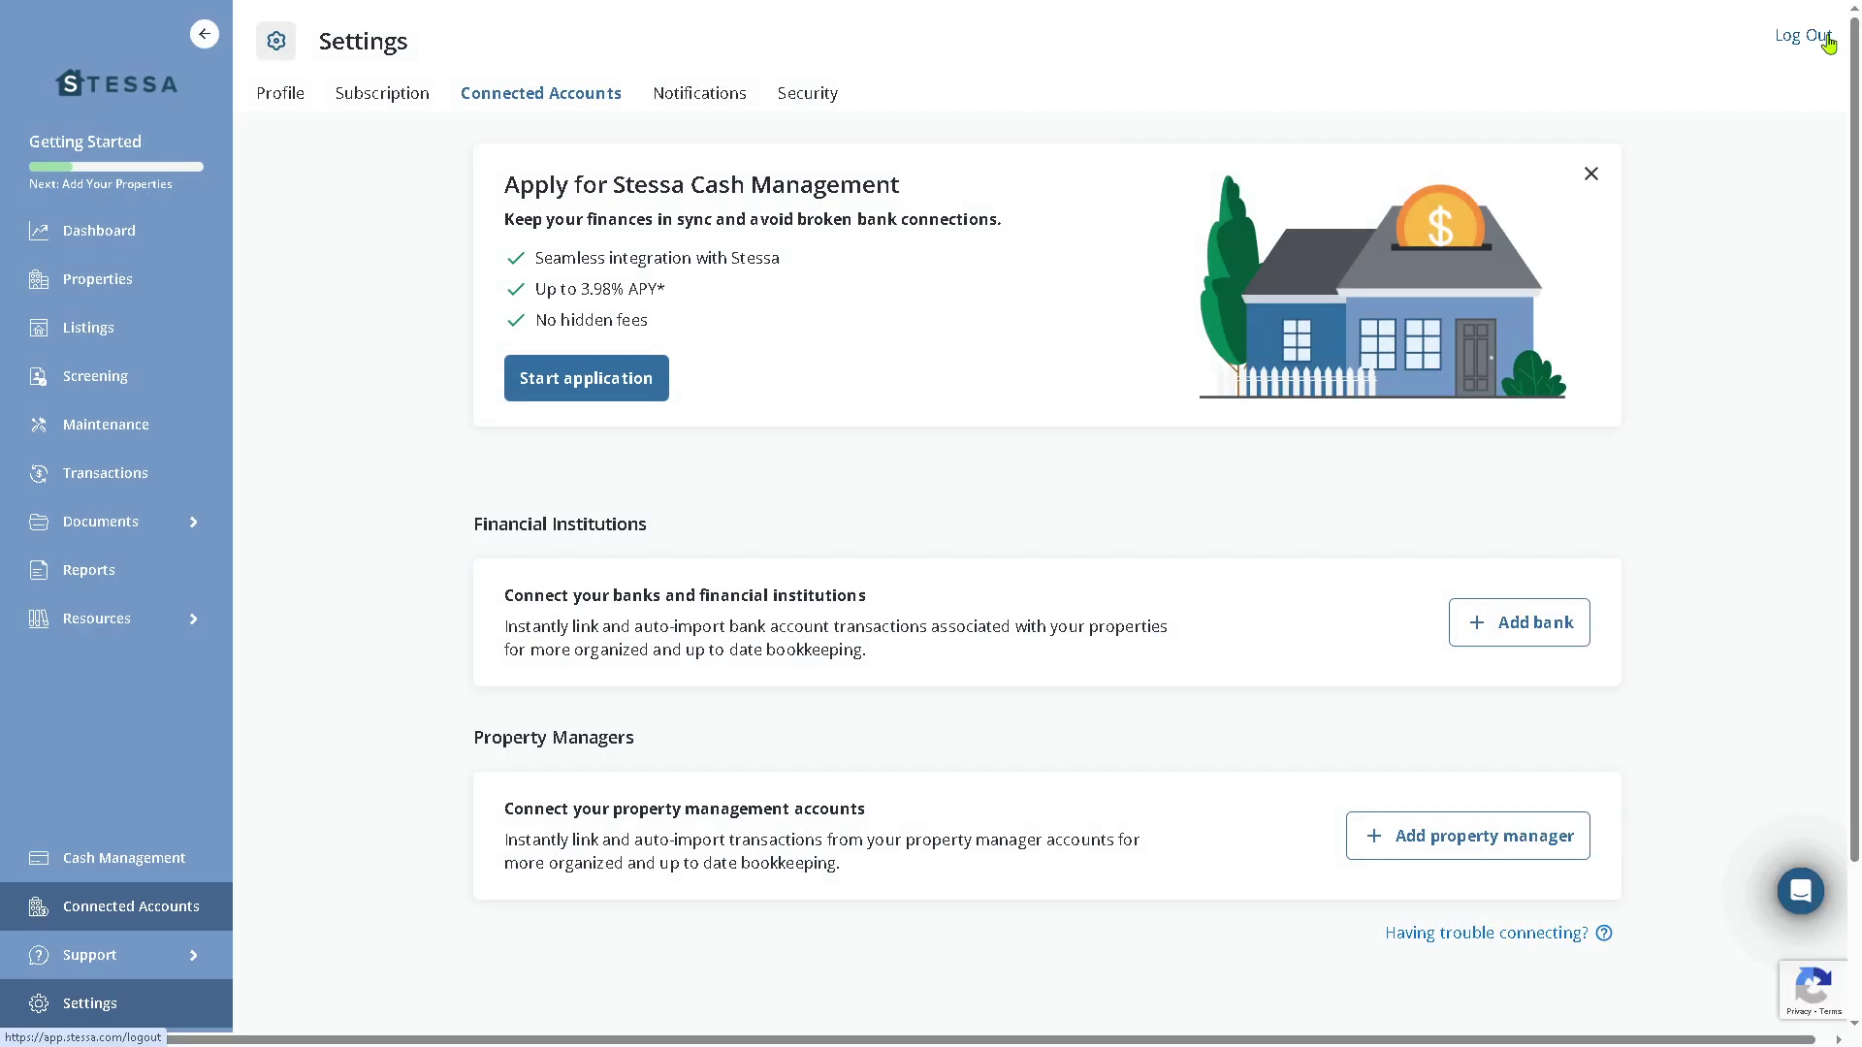
{"action": "left_click", "coordinate": [641, 394]}
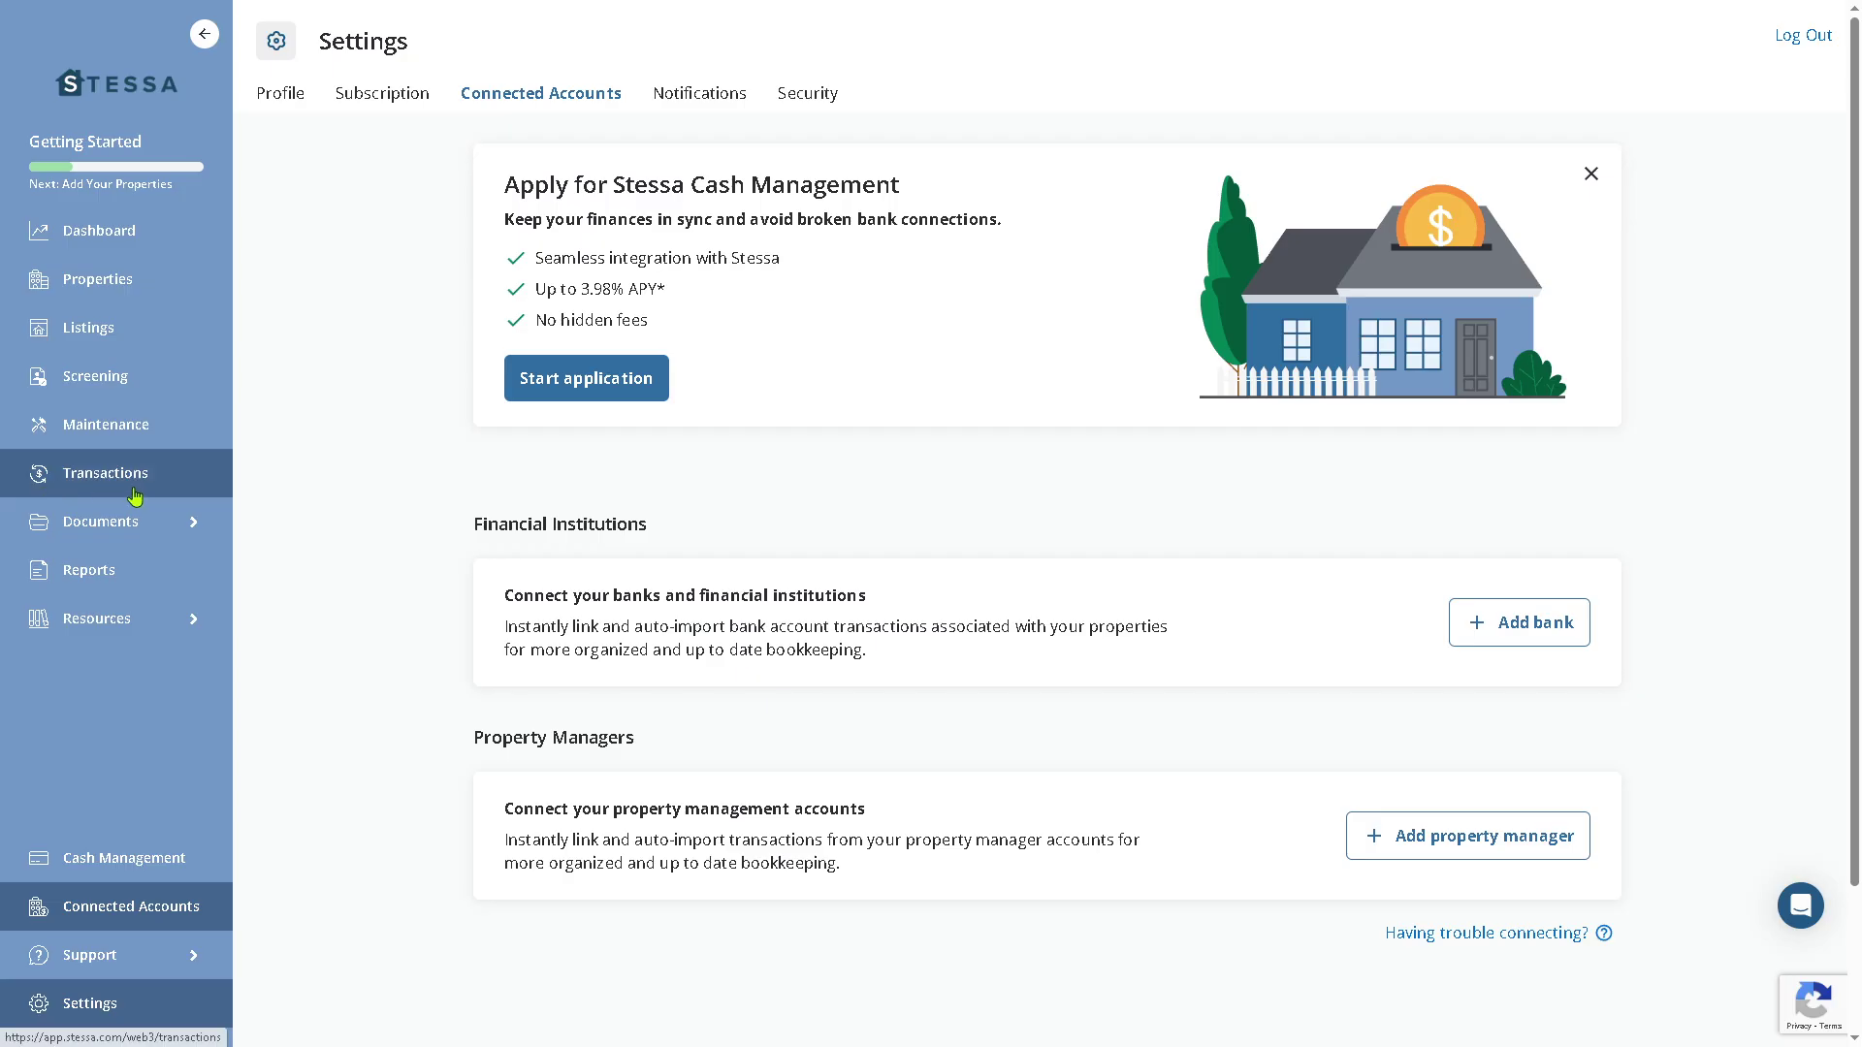
{"action": "mouse_move", "coordinate": [128, 523]}
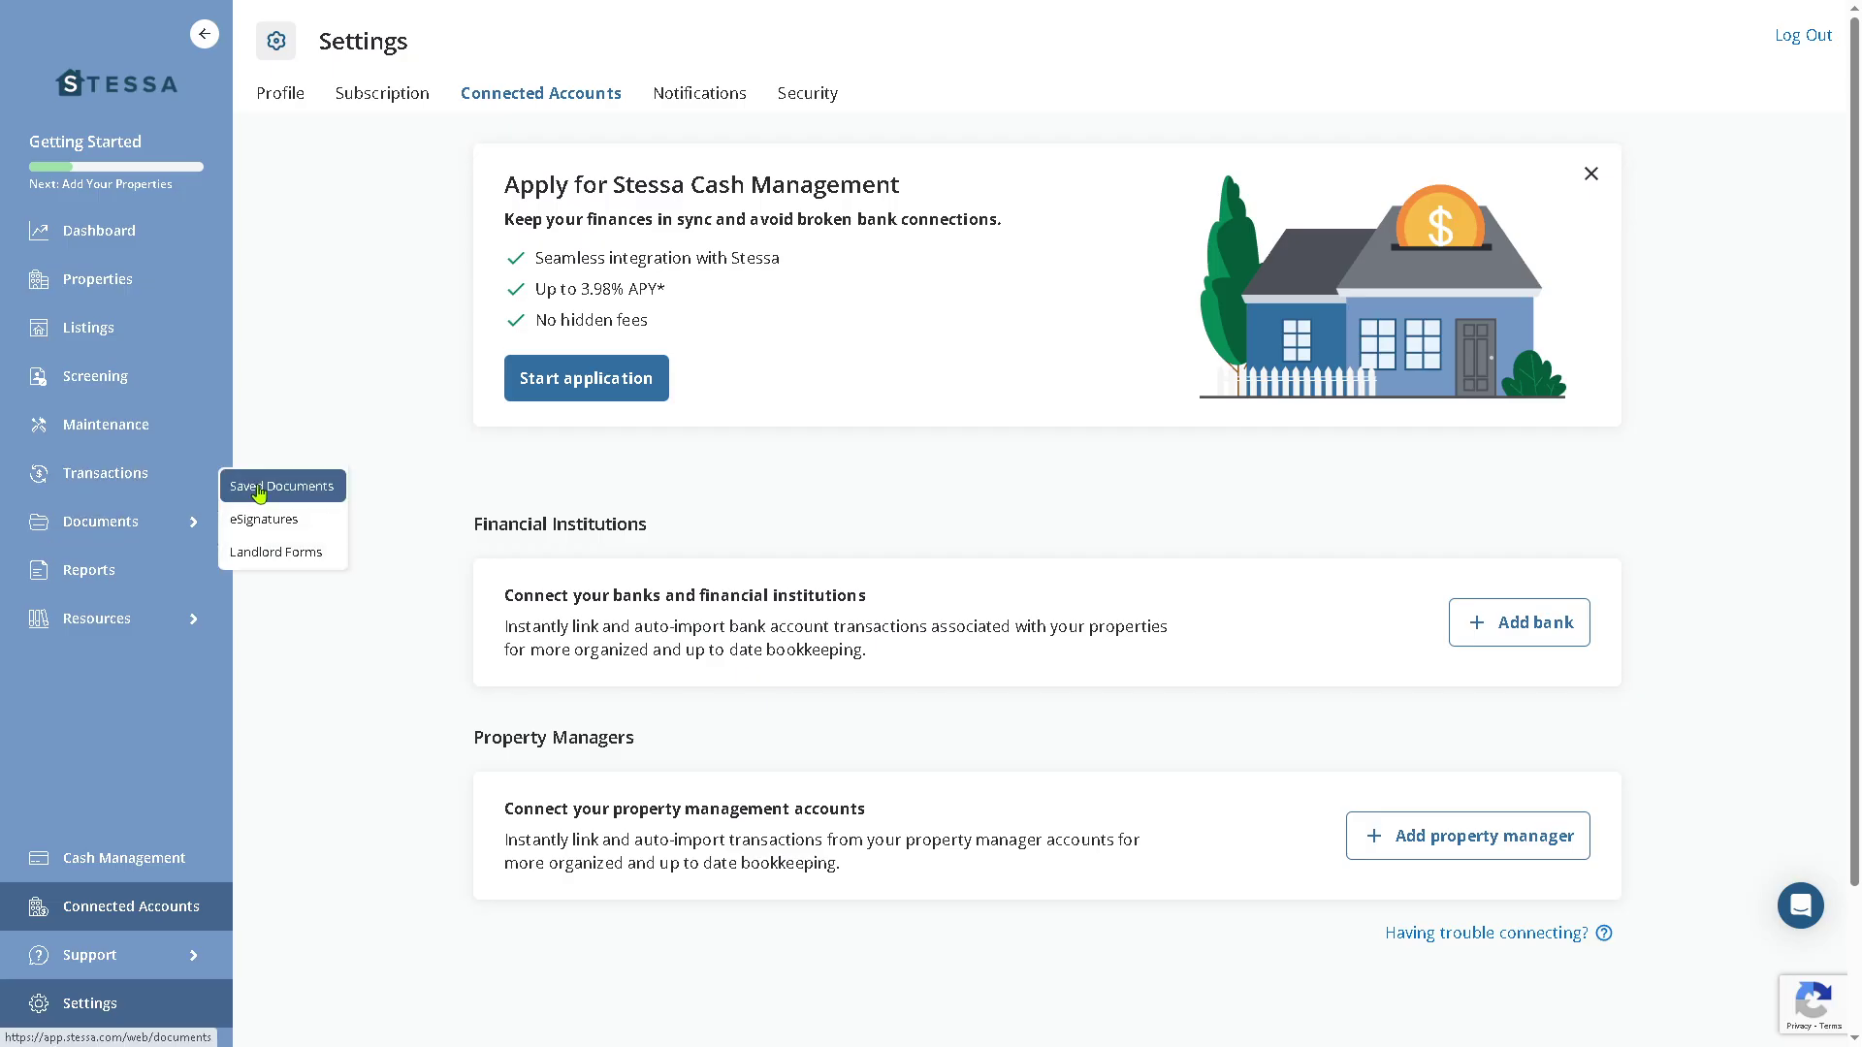
- Open the Landlord Forms library and scroll through the available forms
{"action": "left_click", "coordinate": [277, 552]}
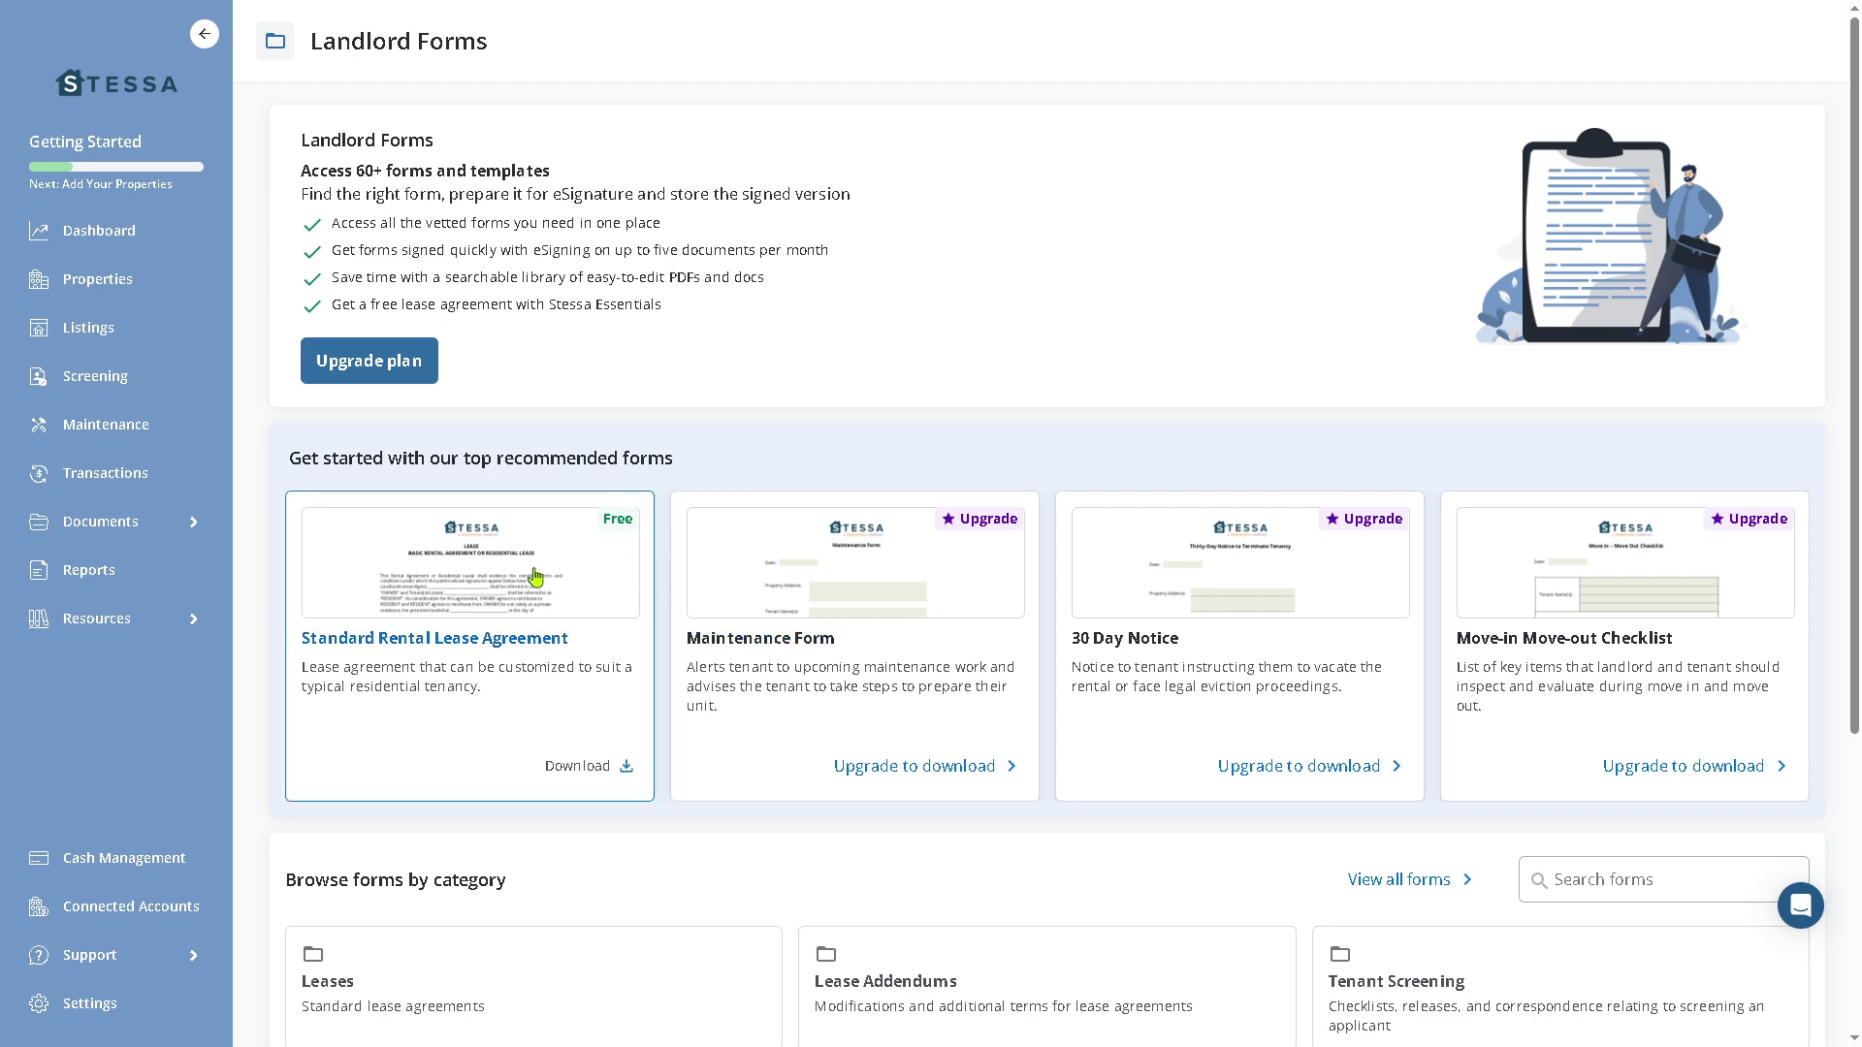
{"action": "scroll", "coordinate": [566, 602], "scroll_direction": "down", "scroll_amount": 1}
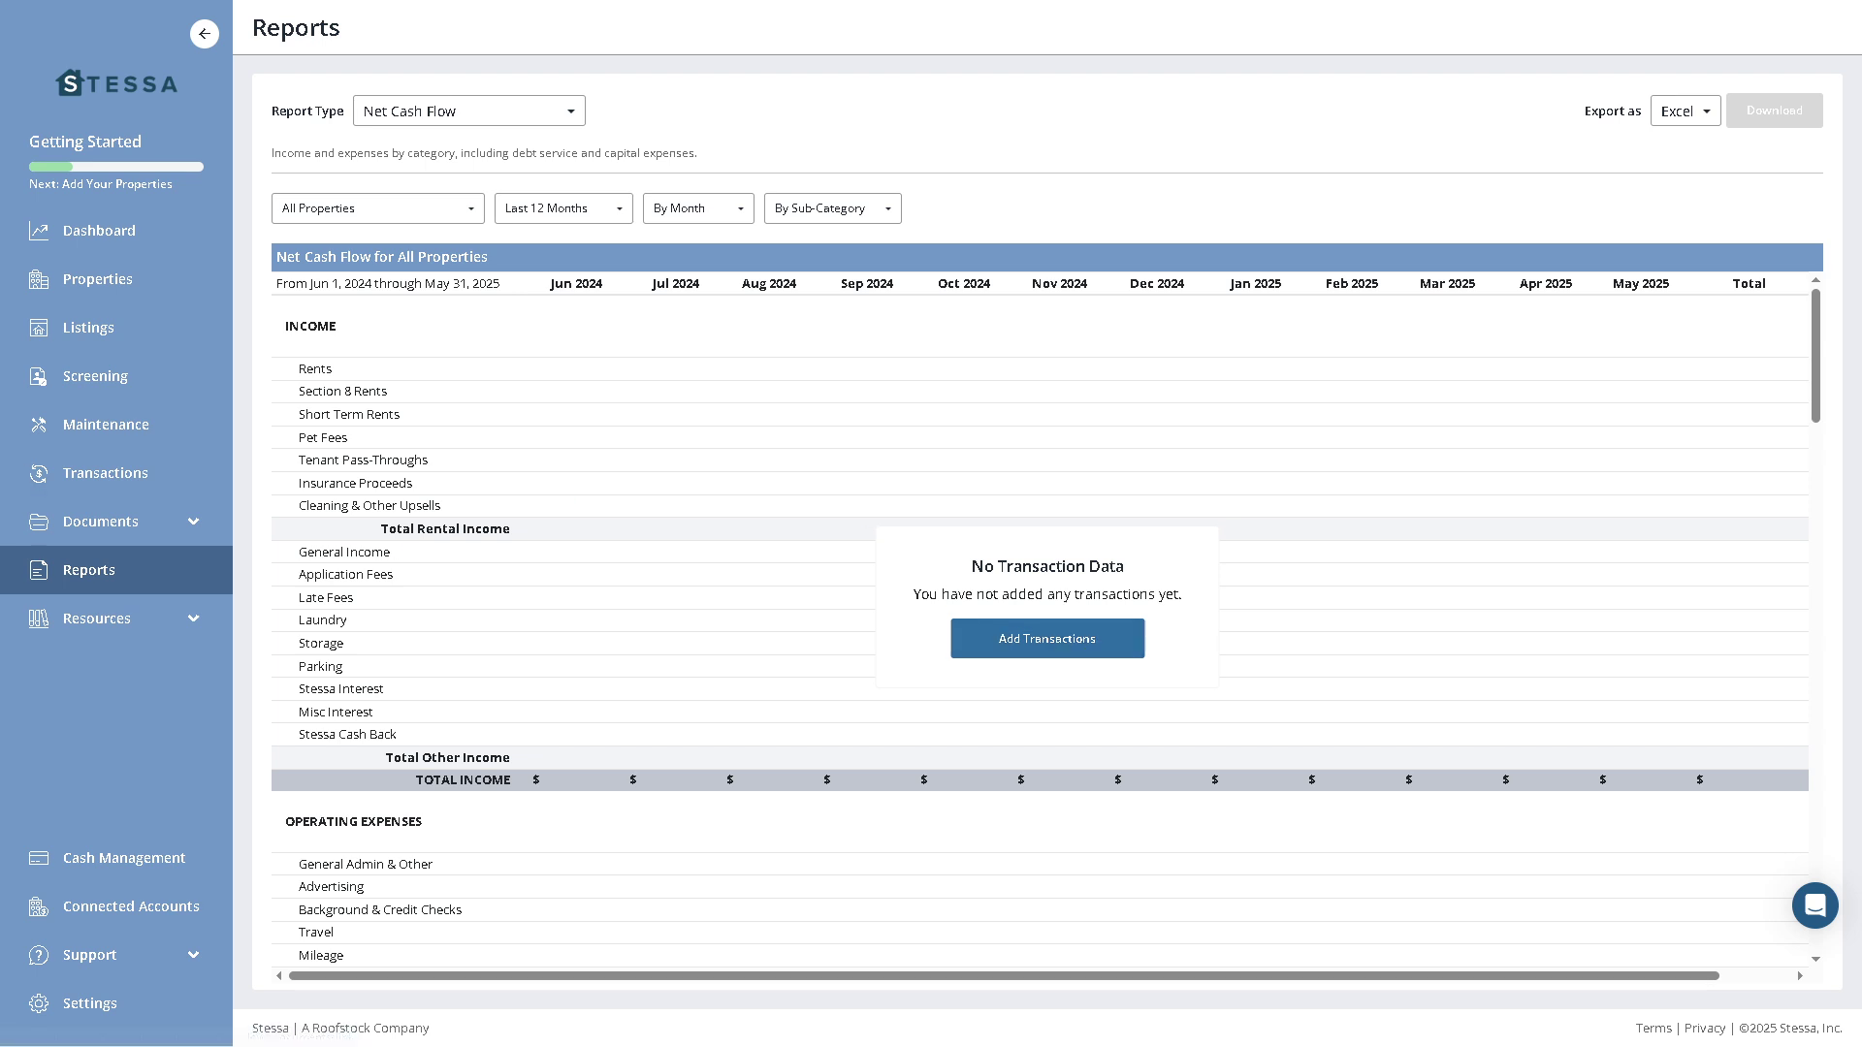
- Open Cash Management under Resources and resume the banking application offering 3.98% APY
{"action": "left_click", "coordinate": [126, 611]}
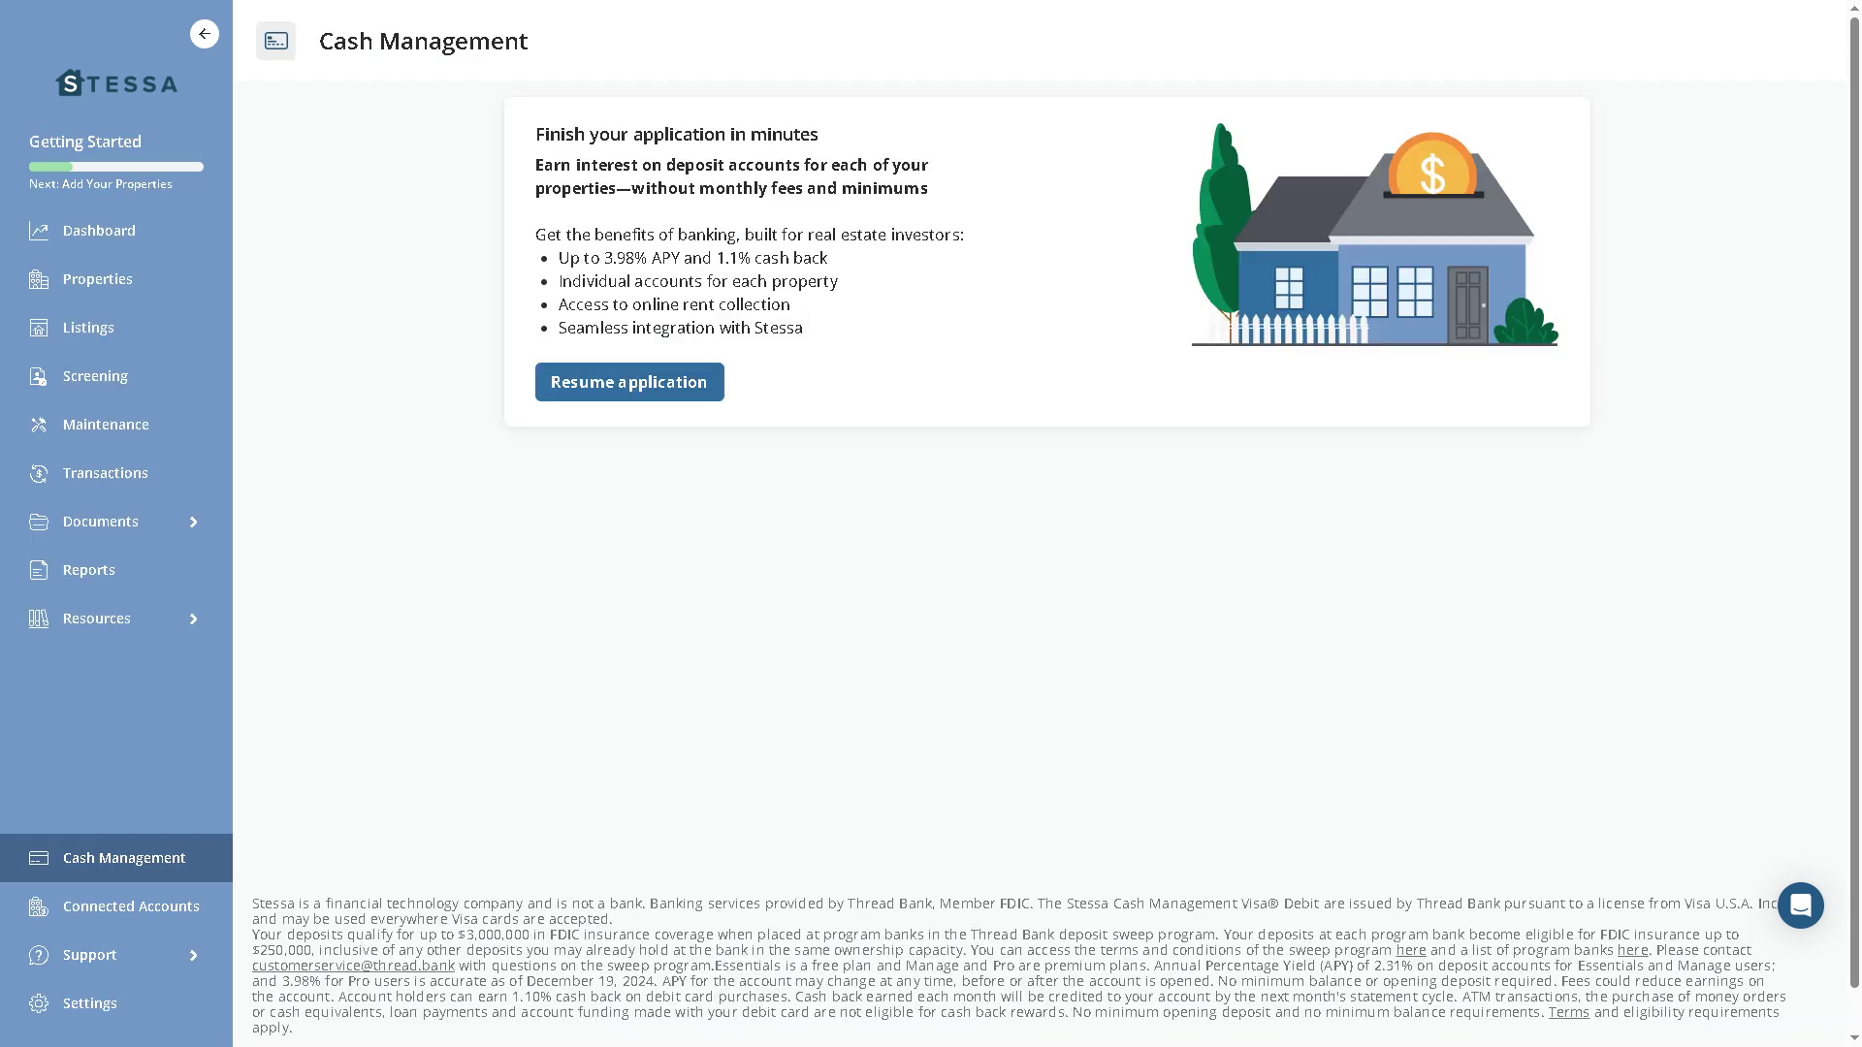
{"action": "left_click", "coordinate": [687, 391]}
- Return to the Connected Accounts tab in Stessa's Settings
{"action": "left_click", "coordinate": [165, 906]}
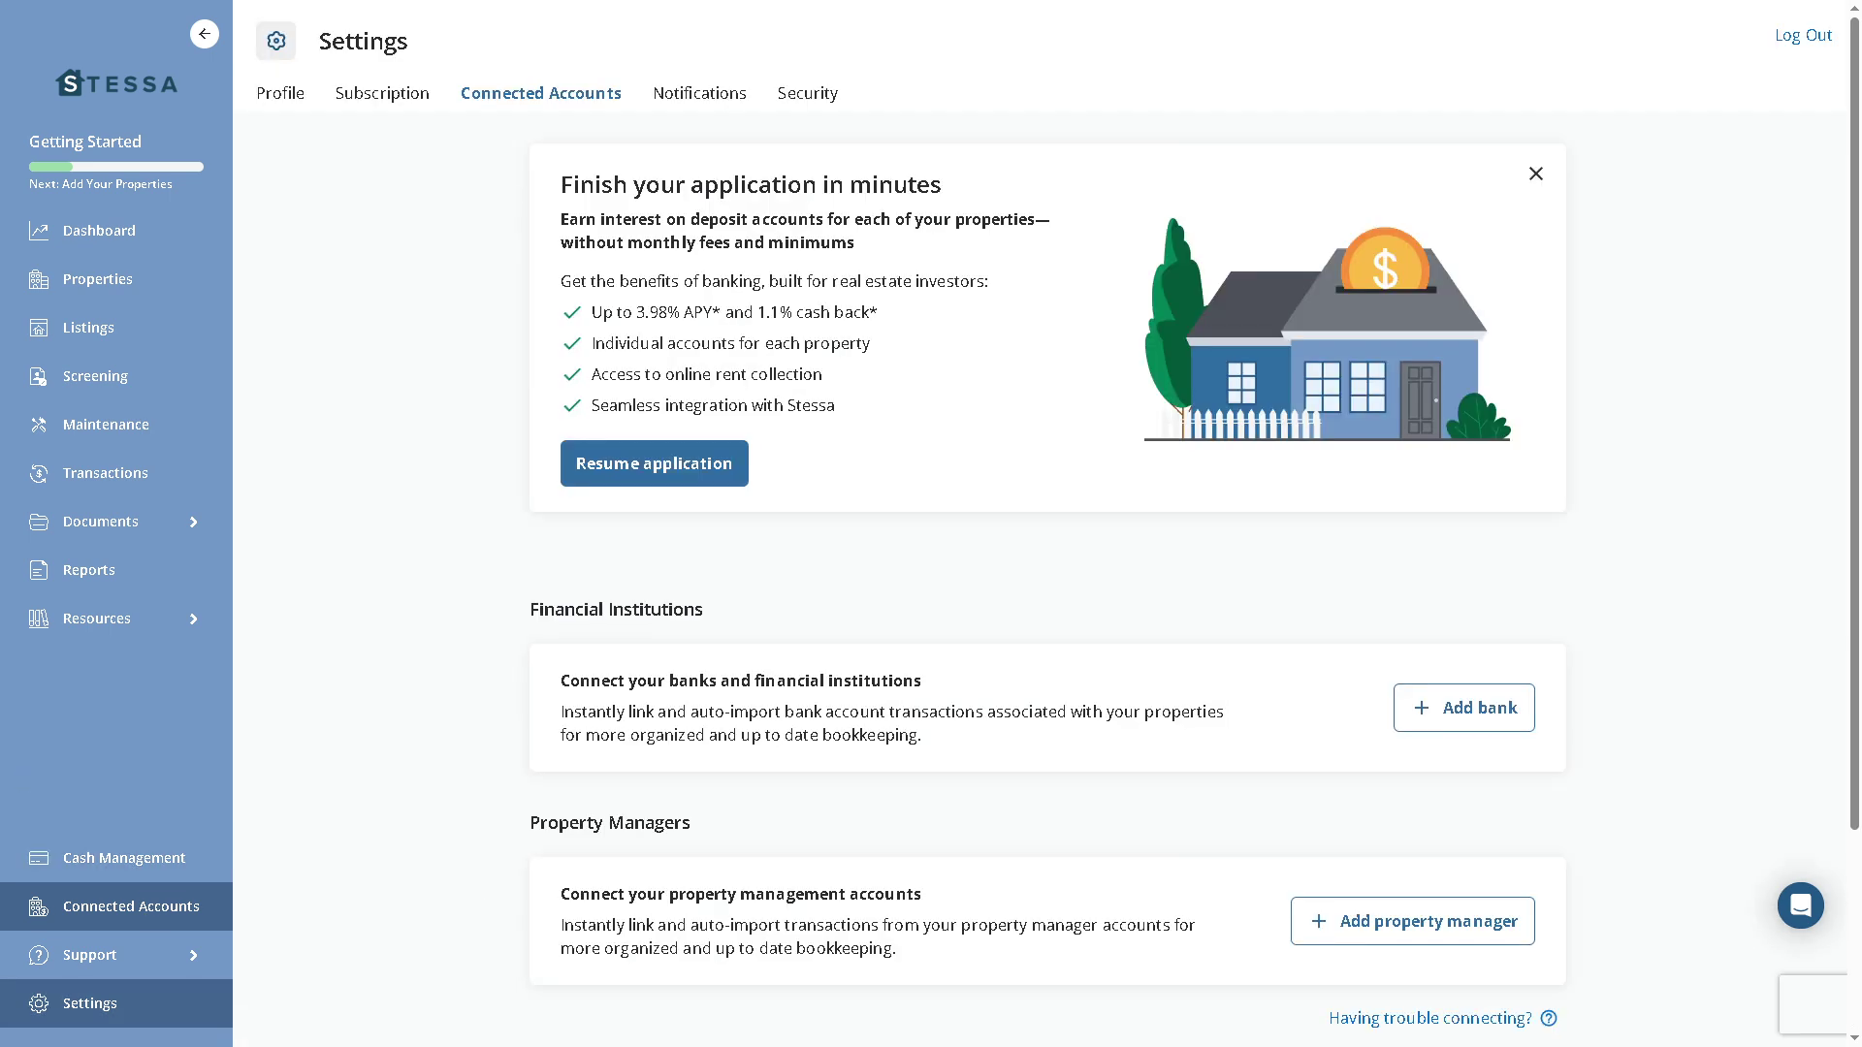